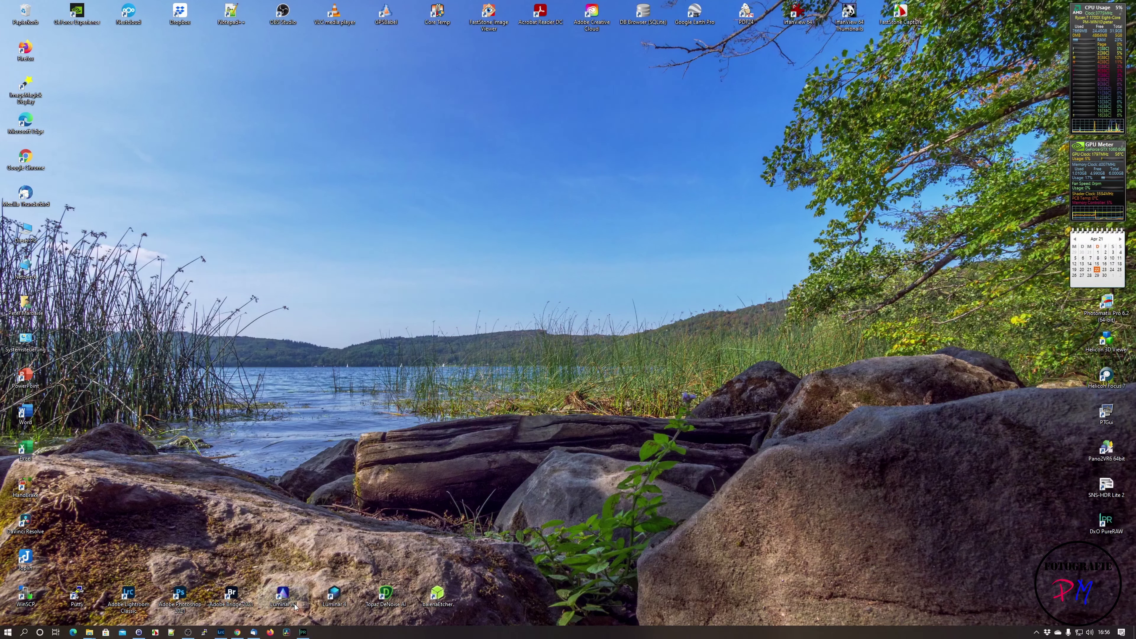
left_click(303, 633)
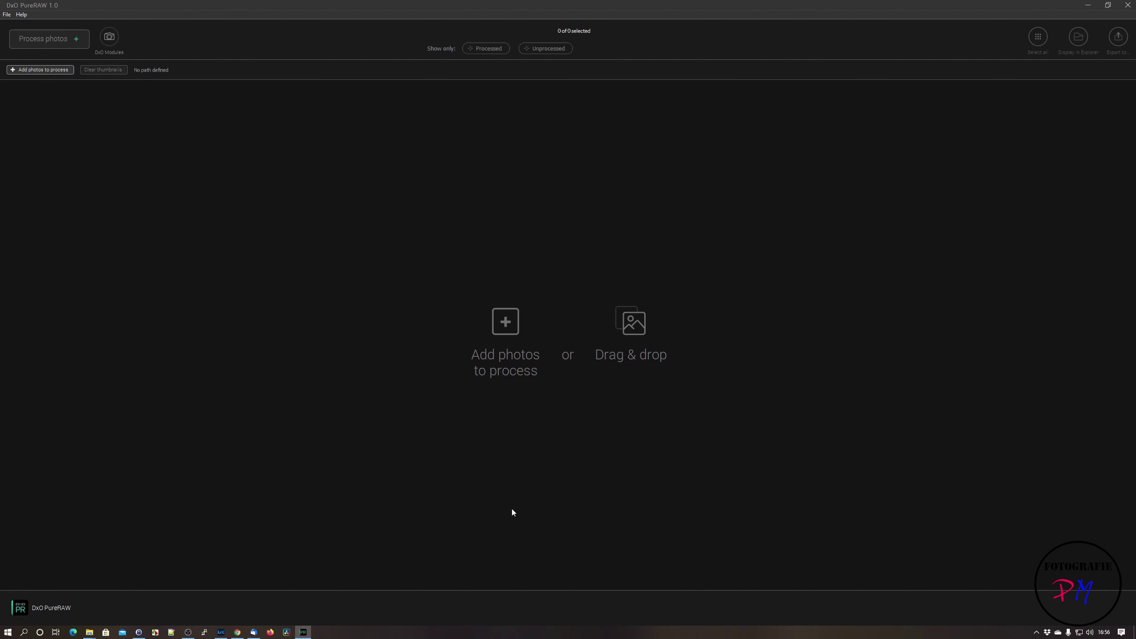
left_click(7, 15)
left_click(13, 24)
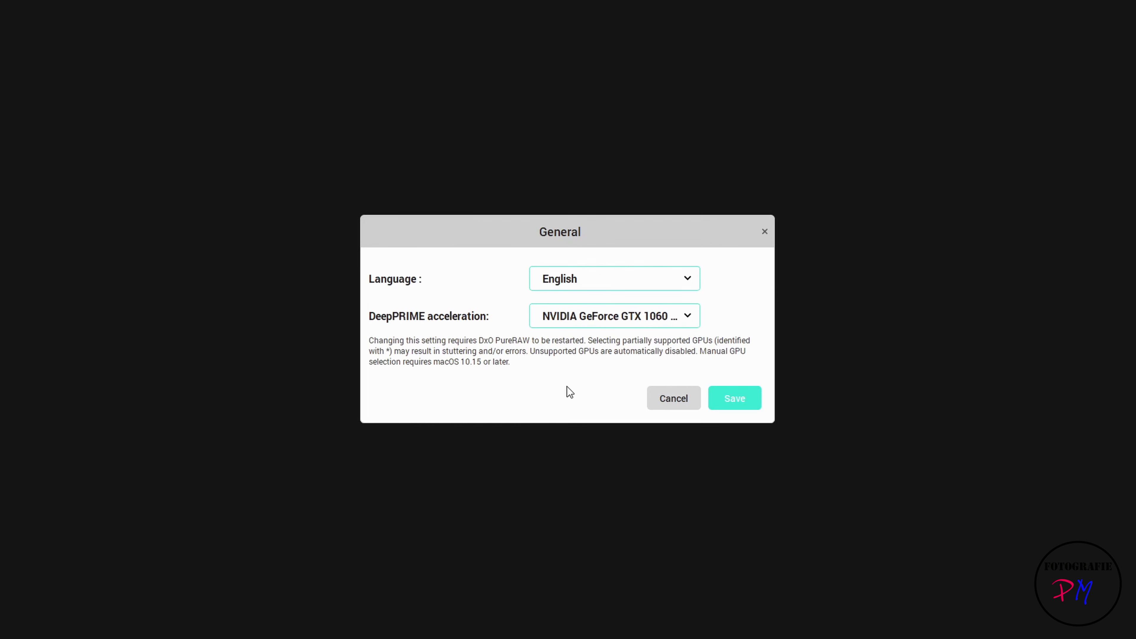
left_click(735, 398)
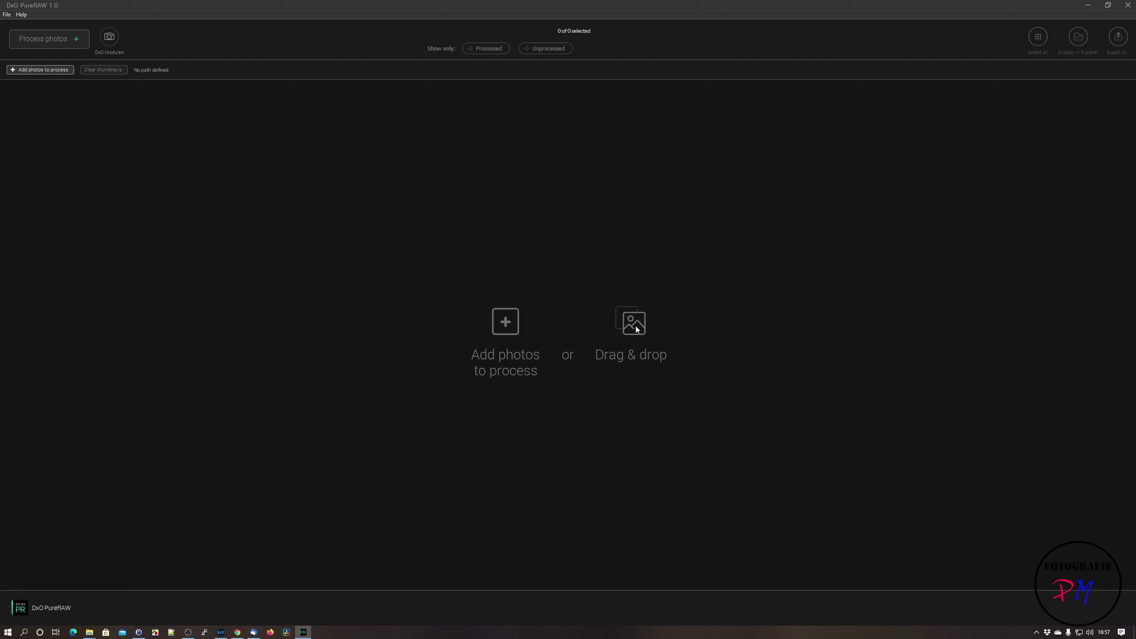
Add all seven RW2 raws from the PureRAW folder to DxO PureRAW.
left_click(506, 325)
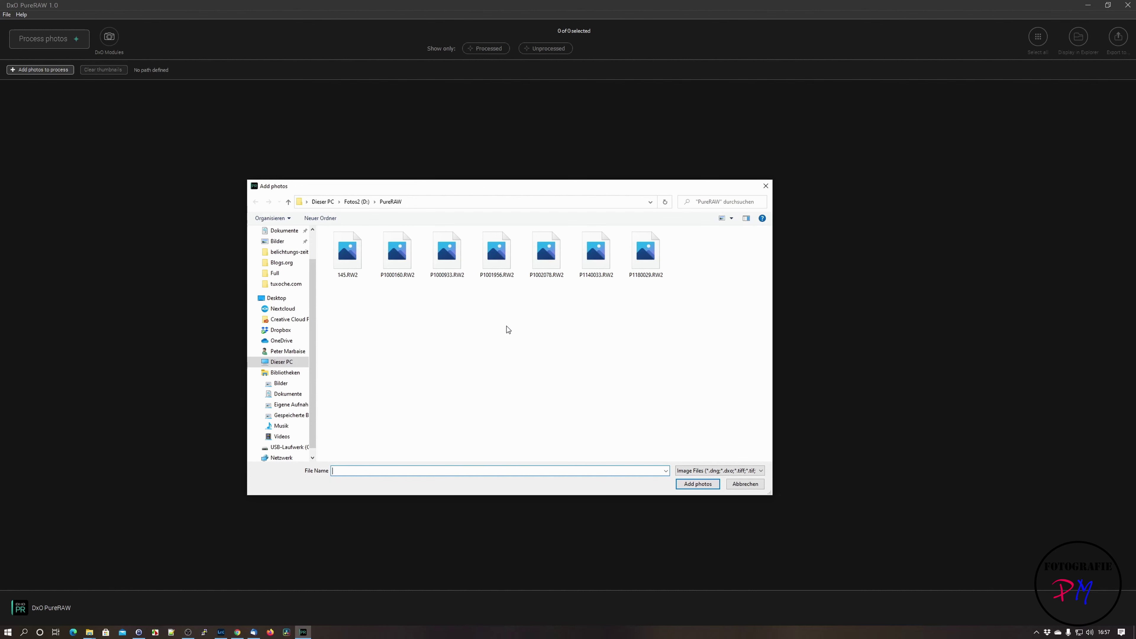
left_click(362, 266)
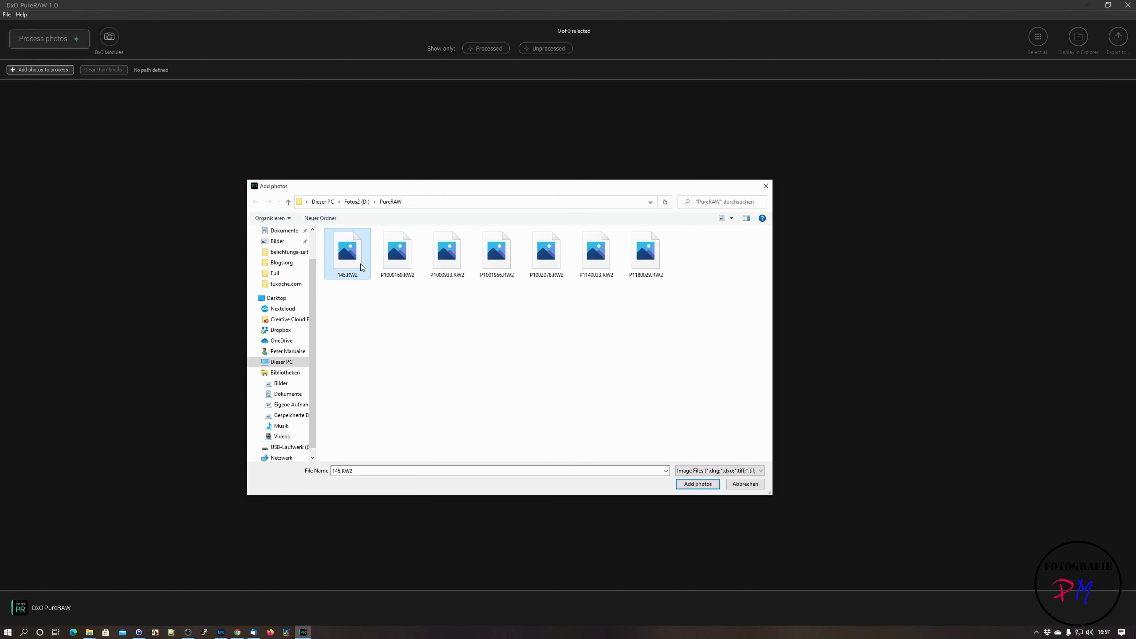
left_click(650, 267, "shift")
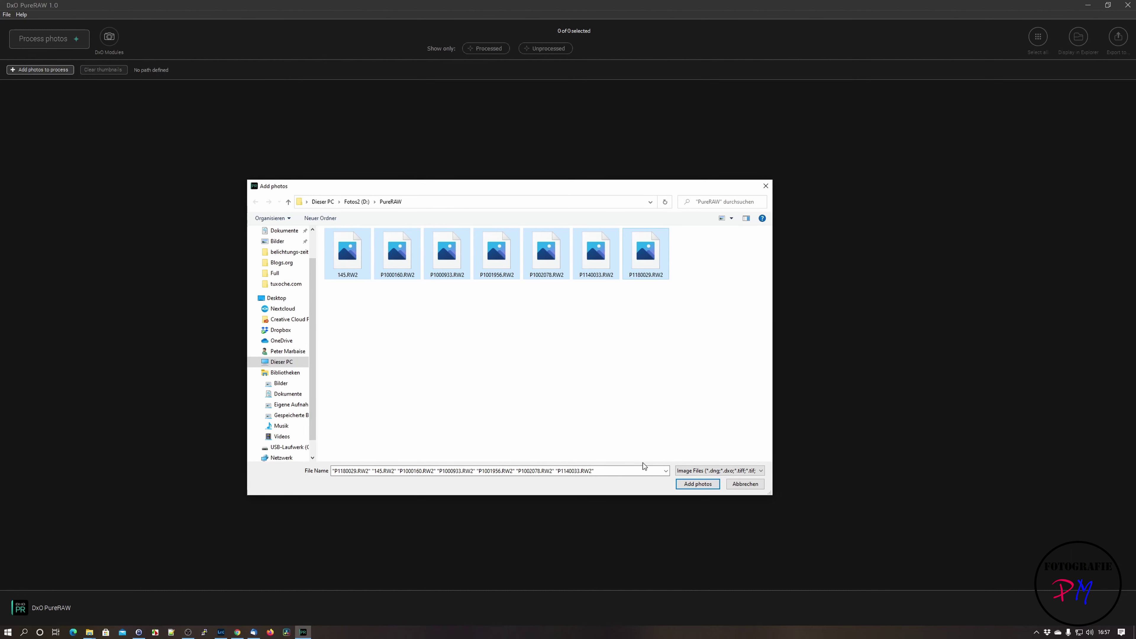
left_click(692, 485)
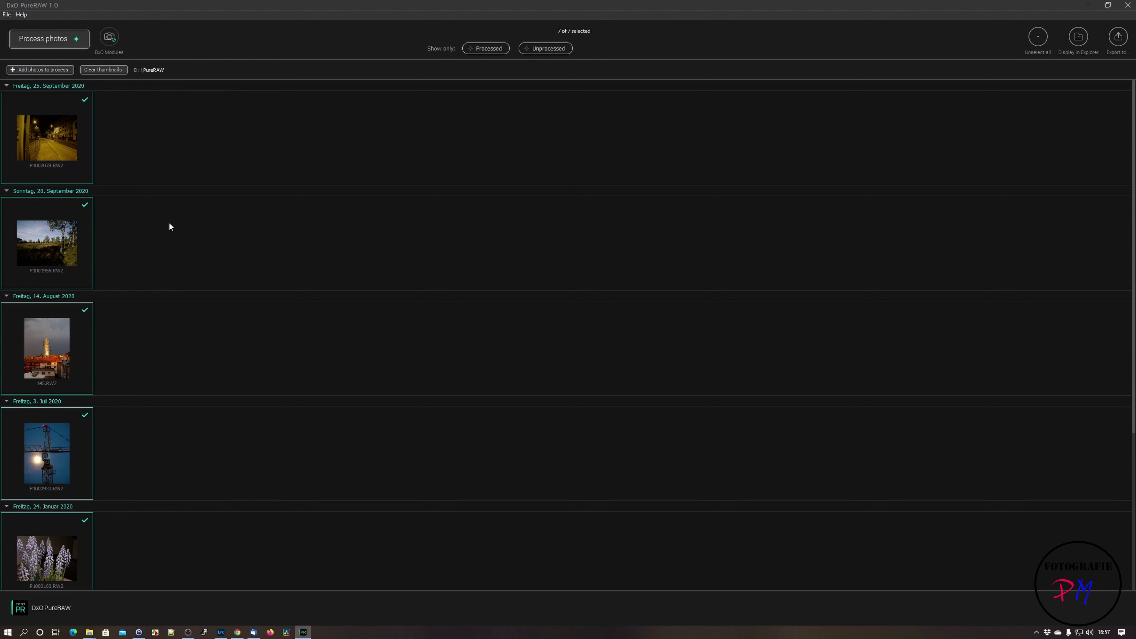
Uncheck P1001956, 145, P1000933 and P1000160, leaving only the P1002078 night street photo selected.
left_click(85, 205)
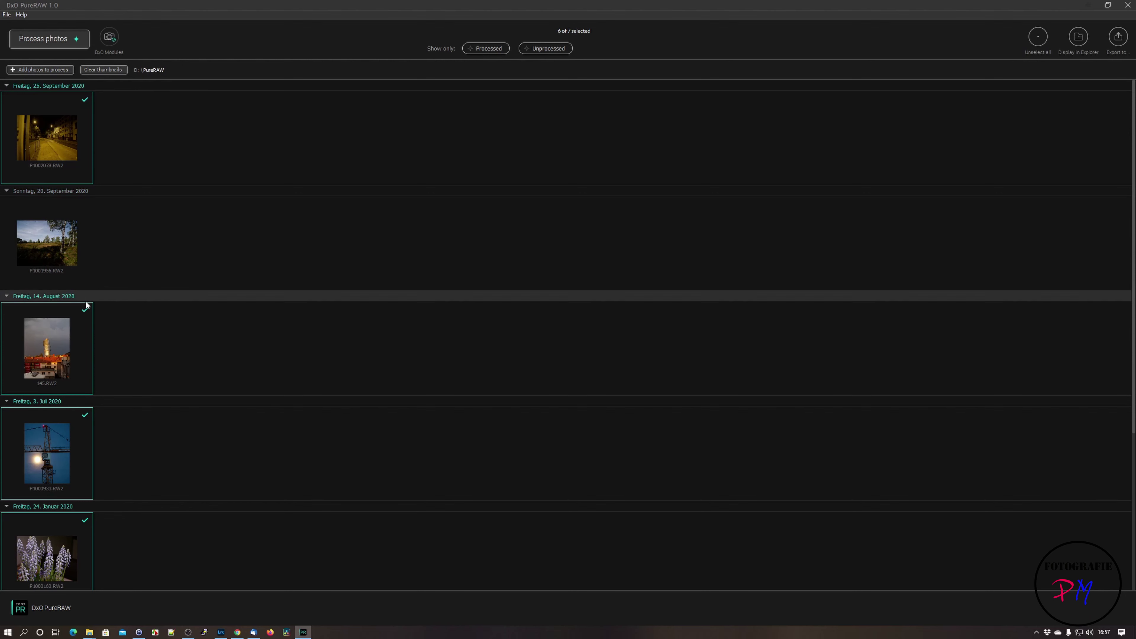
left_click(85, 310)
left_click(84, 414)
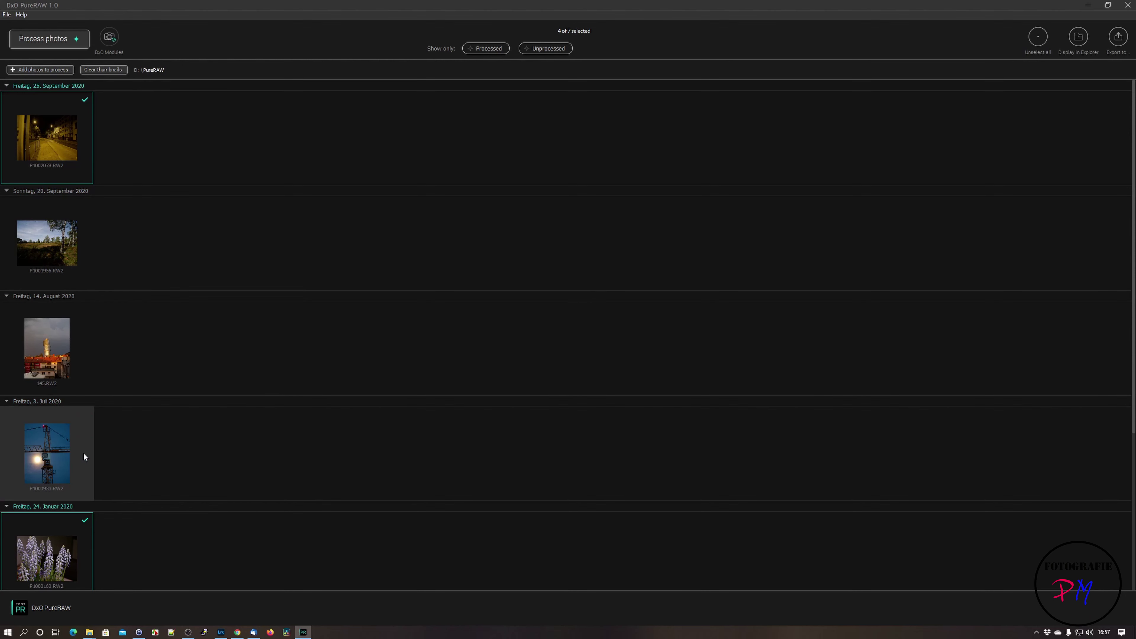
left_click(84, 520)
left_click(87, 507)
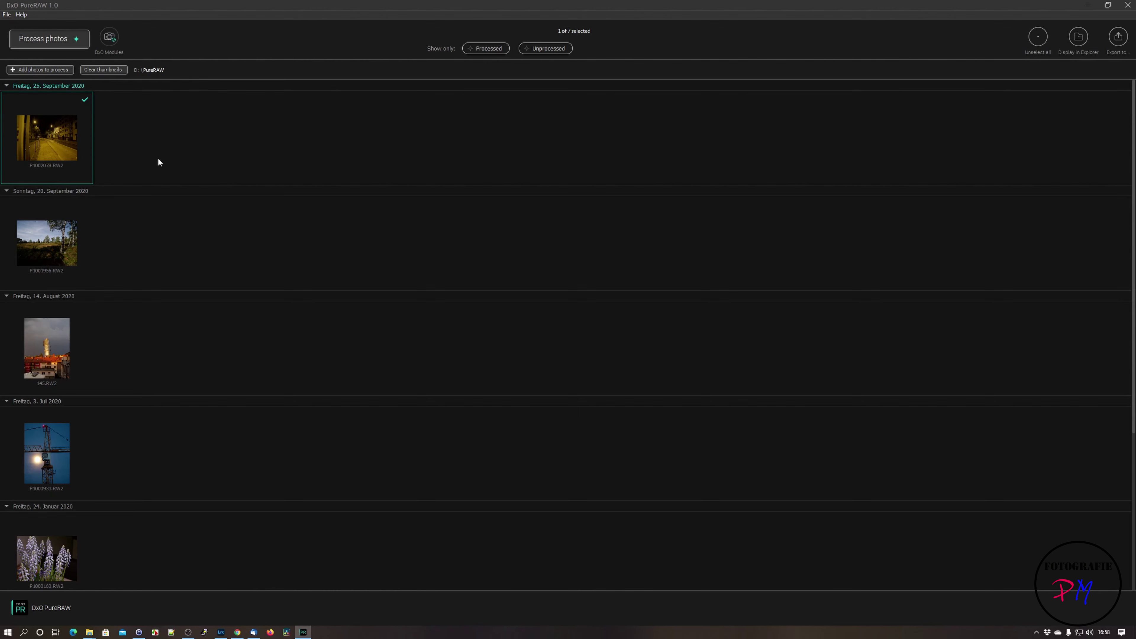
Review the DxO Optics Modules overview listing three Panasonic camera-lens modules in use, then close it.
left_click(110, 40)
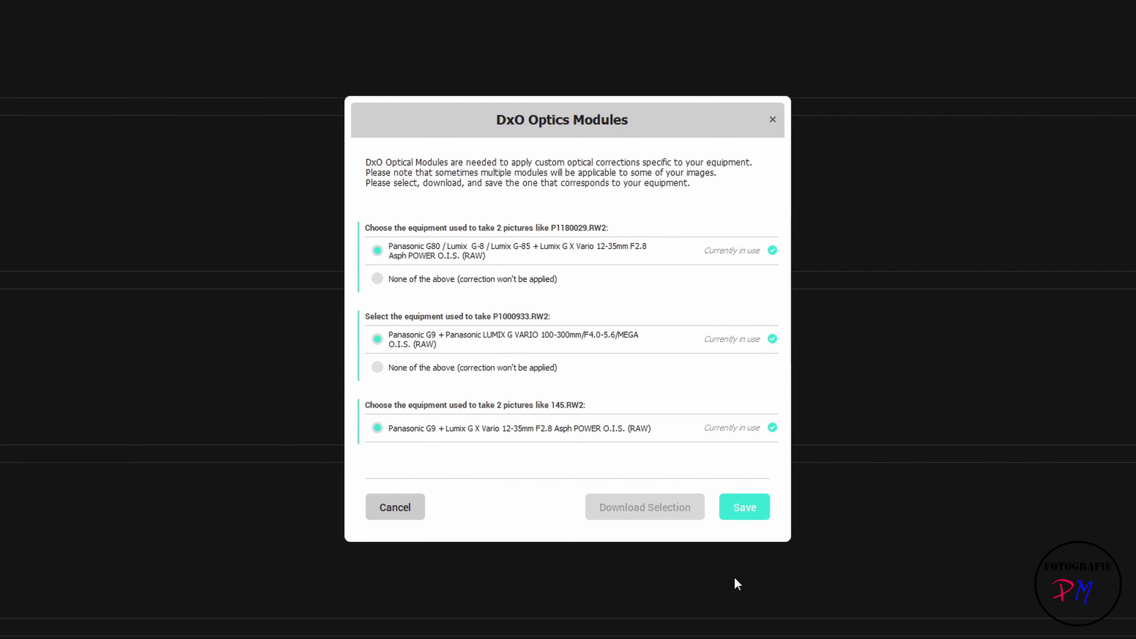
left_click(742, 507)
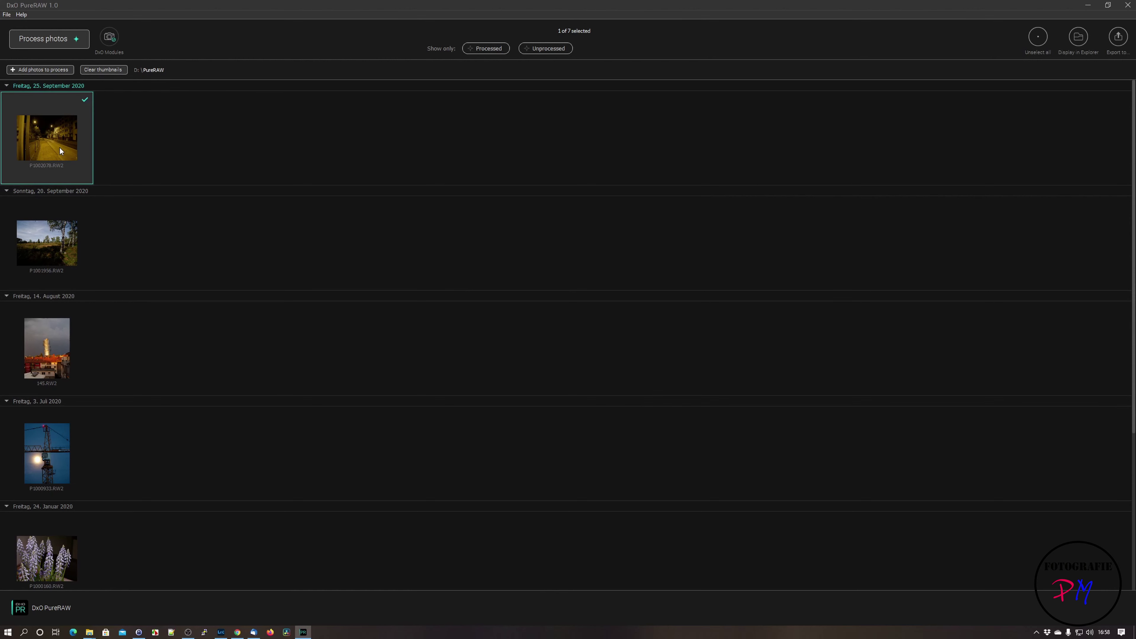
Process the night street raw with DeepPRIME into a DNG saved in the 'DxO' folder.
left_click(63, 39)
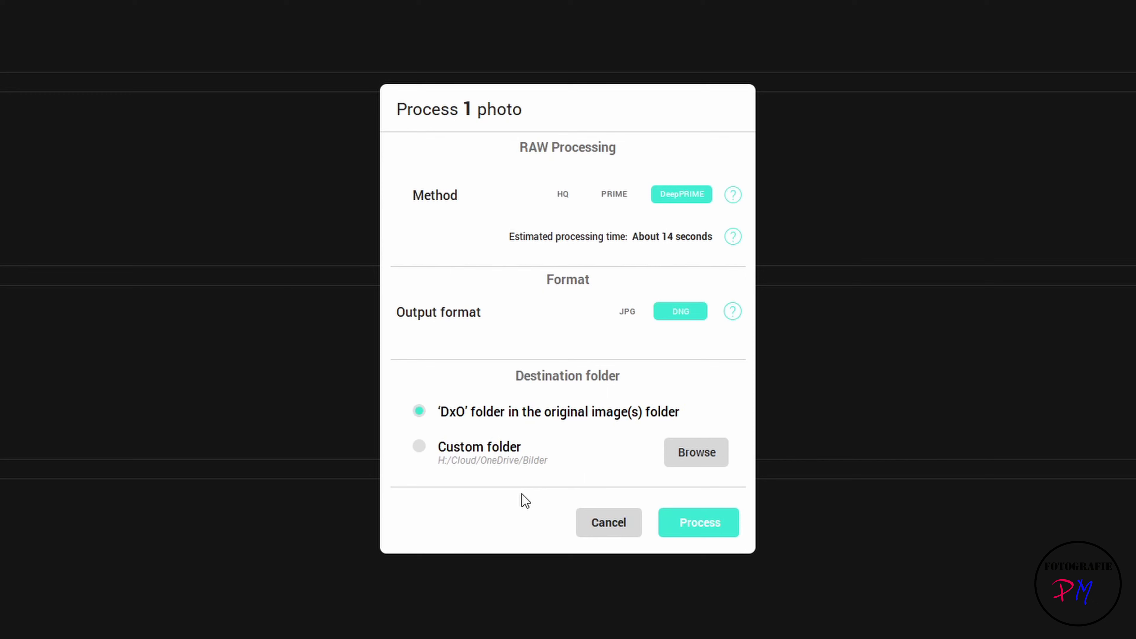
left_click(697, 534)
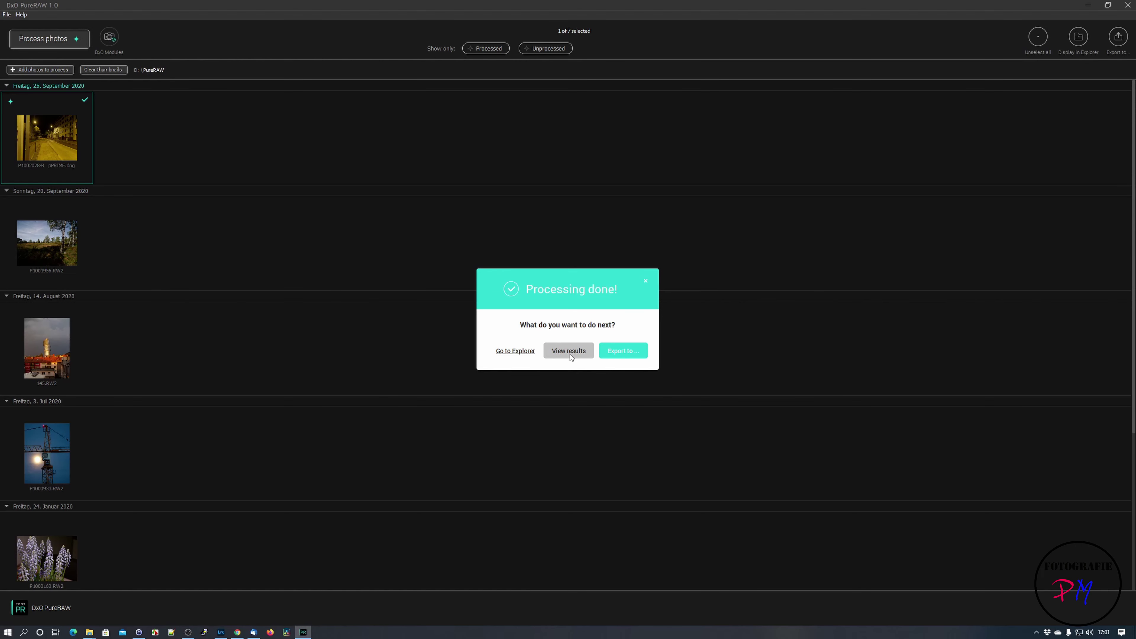
Compare the street photo's original RAW against the DeepPRIME DNG at 1:1, sliding the split right then left.
left_click(569, 351)
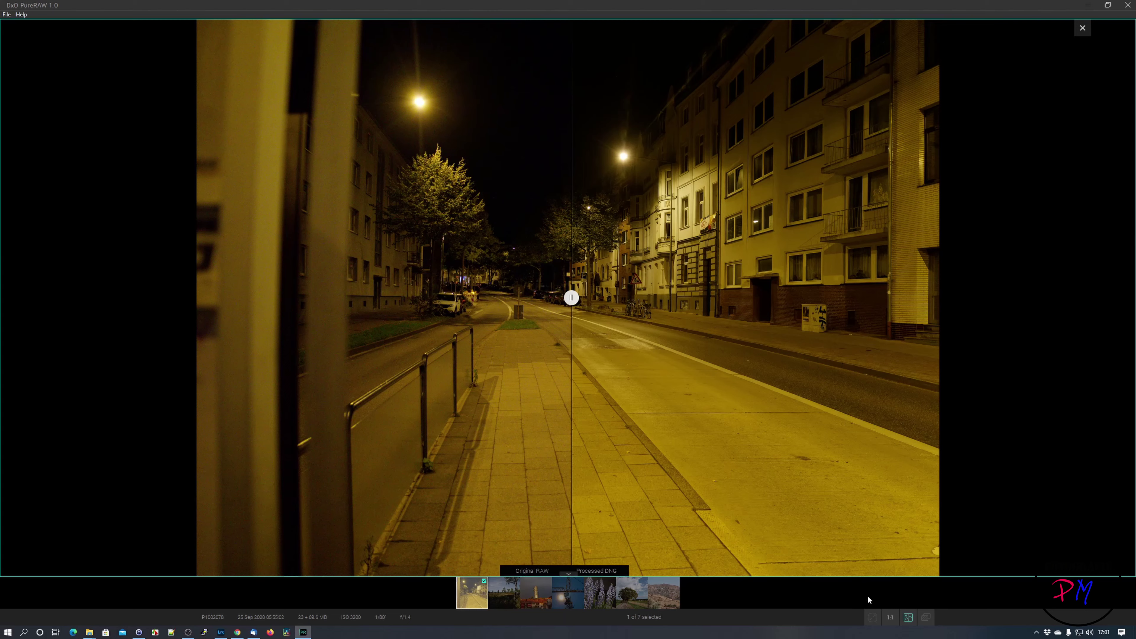
left_click(890, 617)
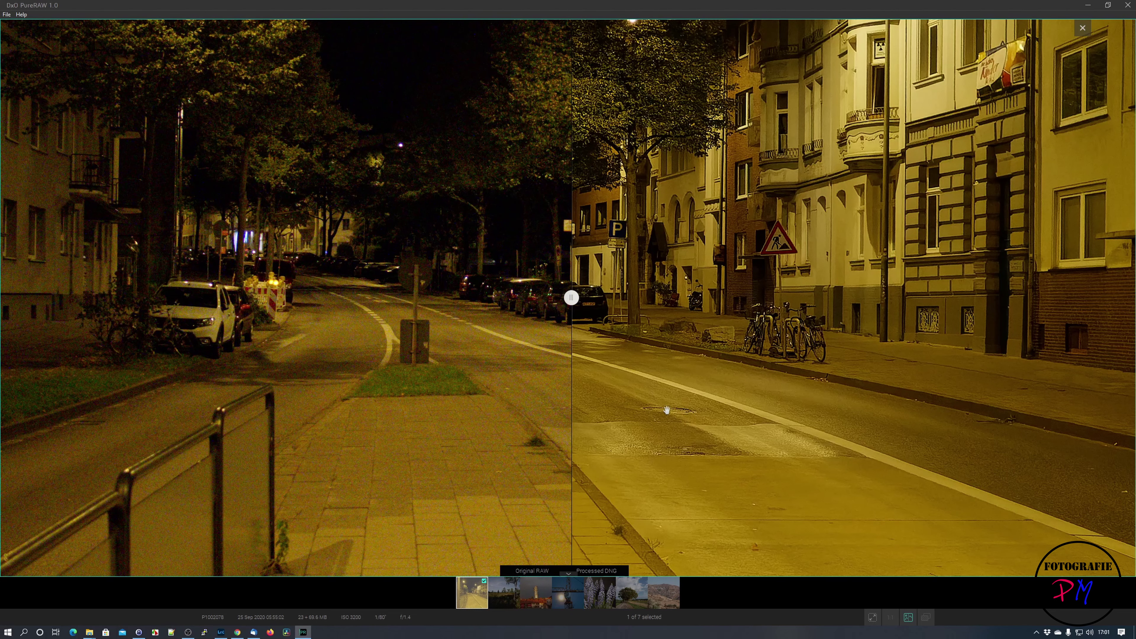
left_click_drag(571, 297, 928, 327)
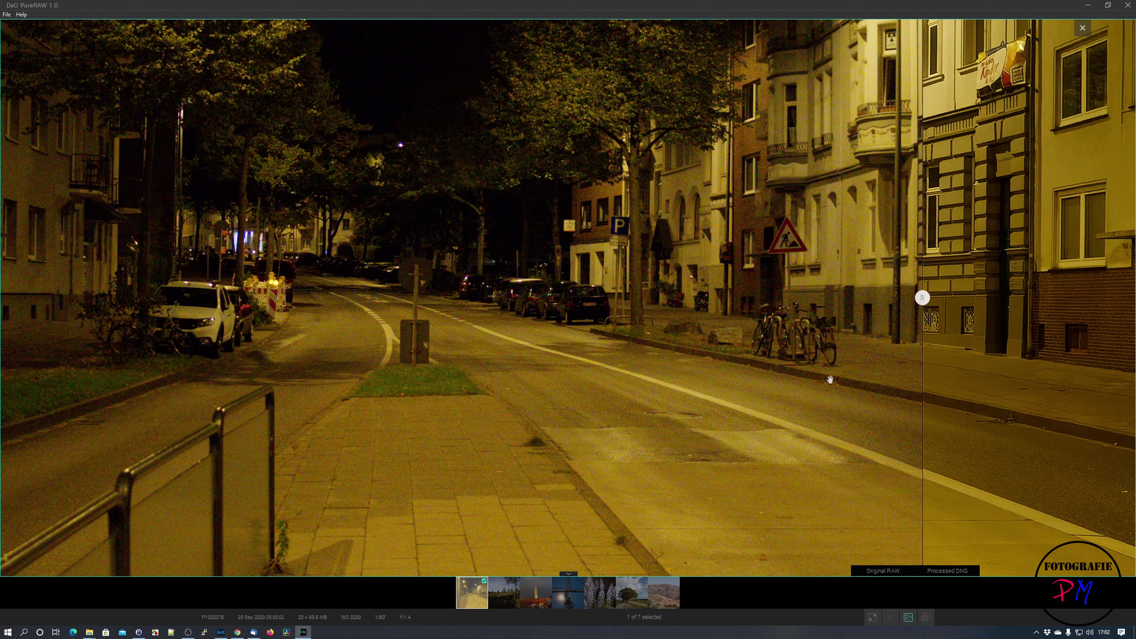
left_click_drag(927, 309, 378, 330)
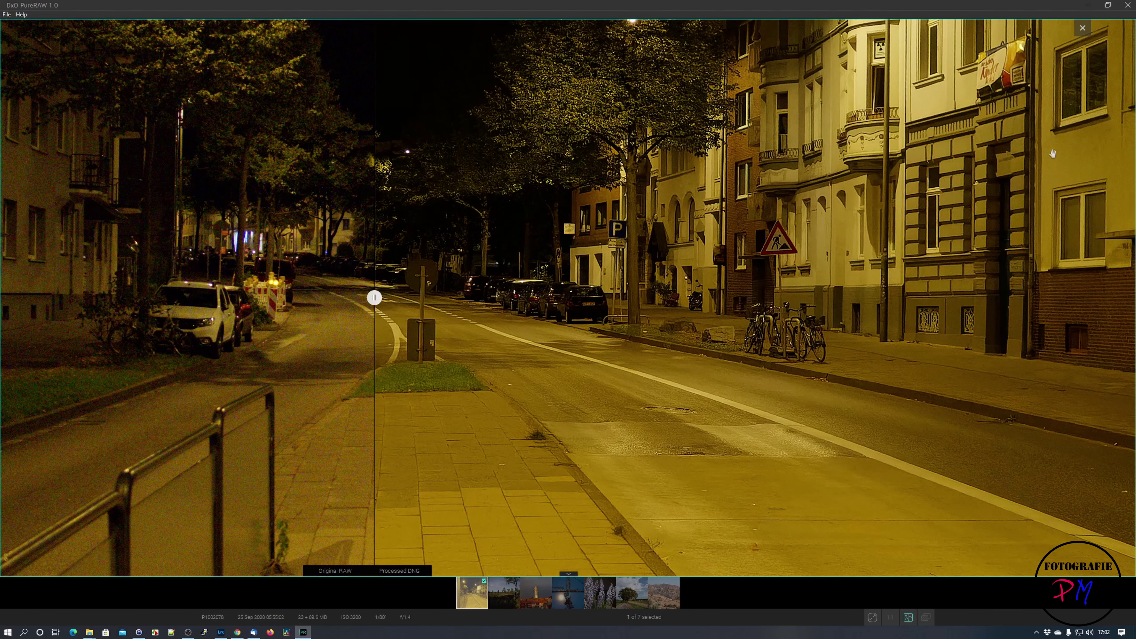
Check P1001956, 145 and P1000933 too and process all seven raws with DeepPRIME to DNG.
left_click(1082, 28)
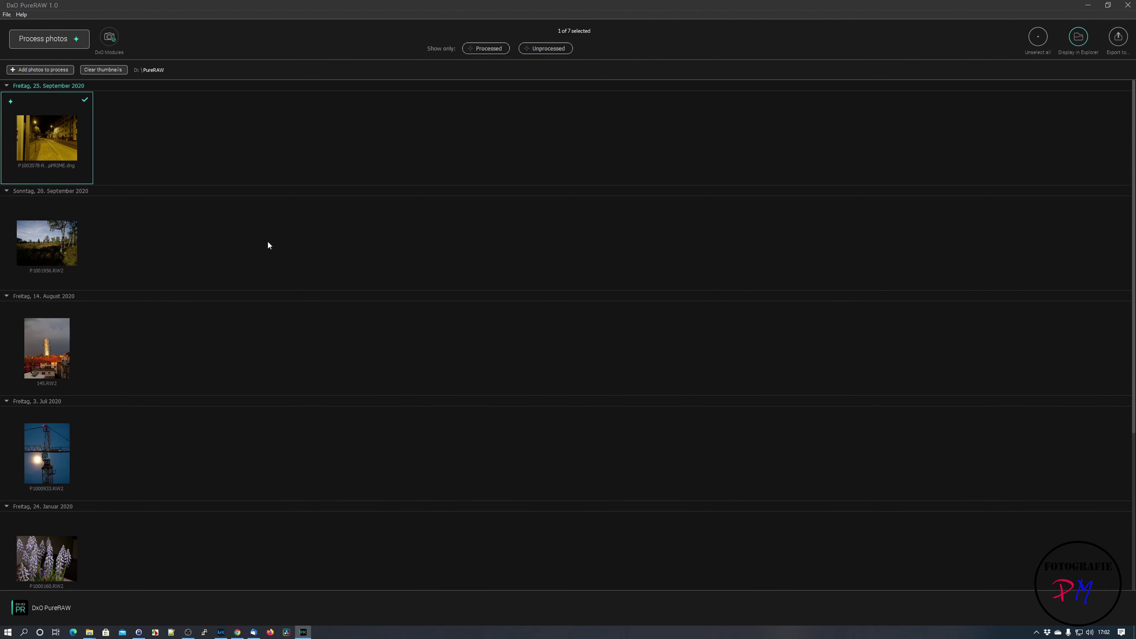
left_click(87, 239)
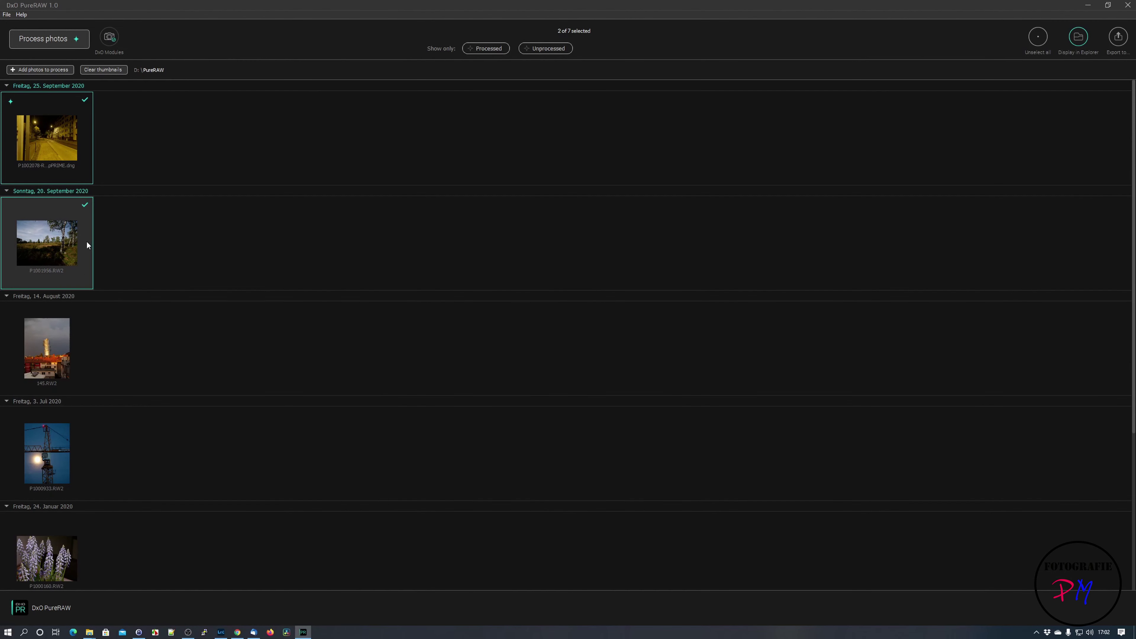
left_click(78, 331)
left_click(74, 431)
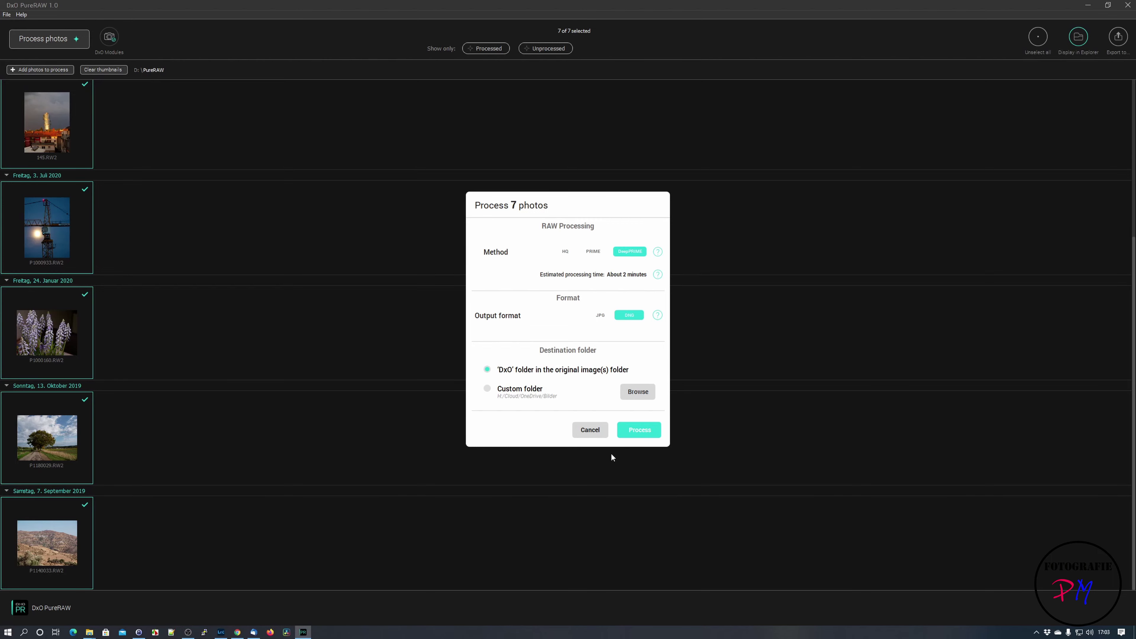
left_click(639, 430)
Inspect the DeepPRIME DNGs in the DxO subfolder in File Explorer, then minimize Explorer.
mouse_move(89, 632)
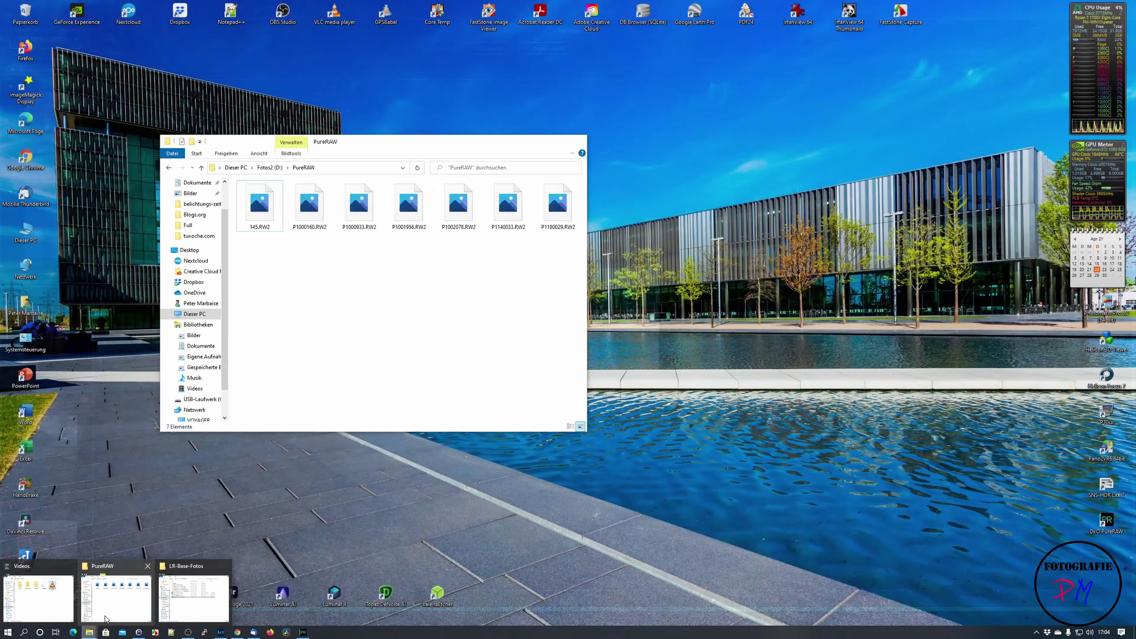
left_click(105, 616)
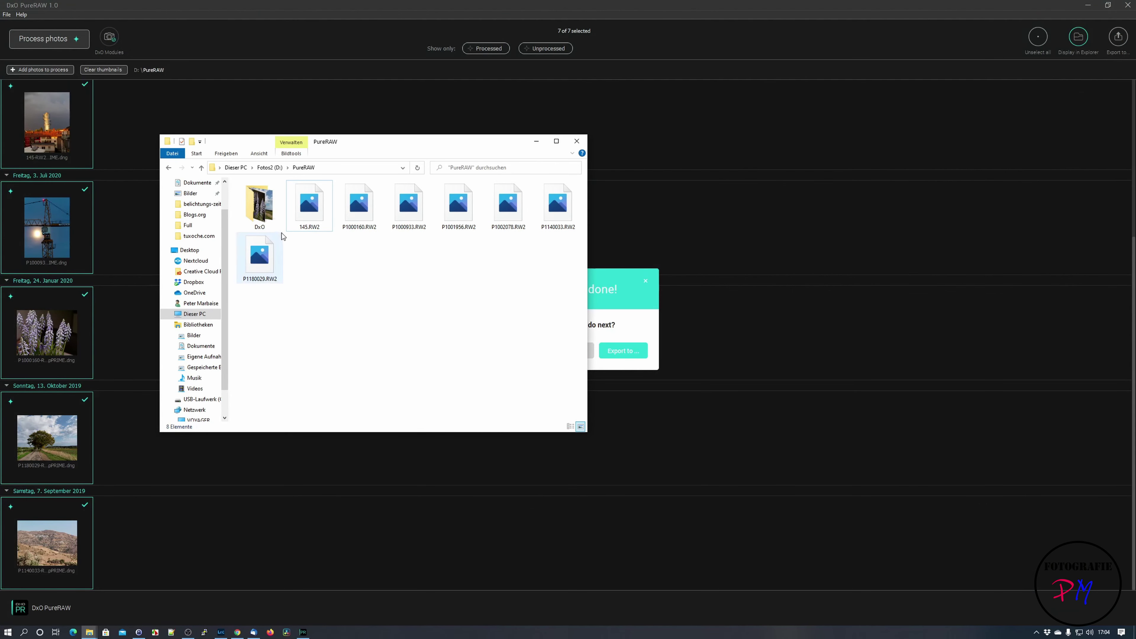
double_click(275, 227)
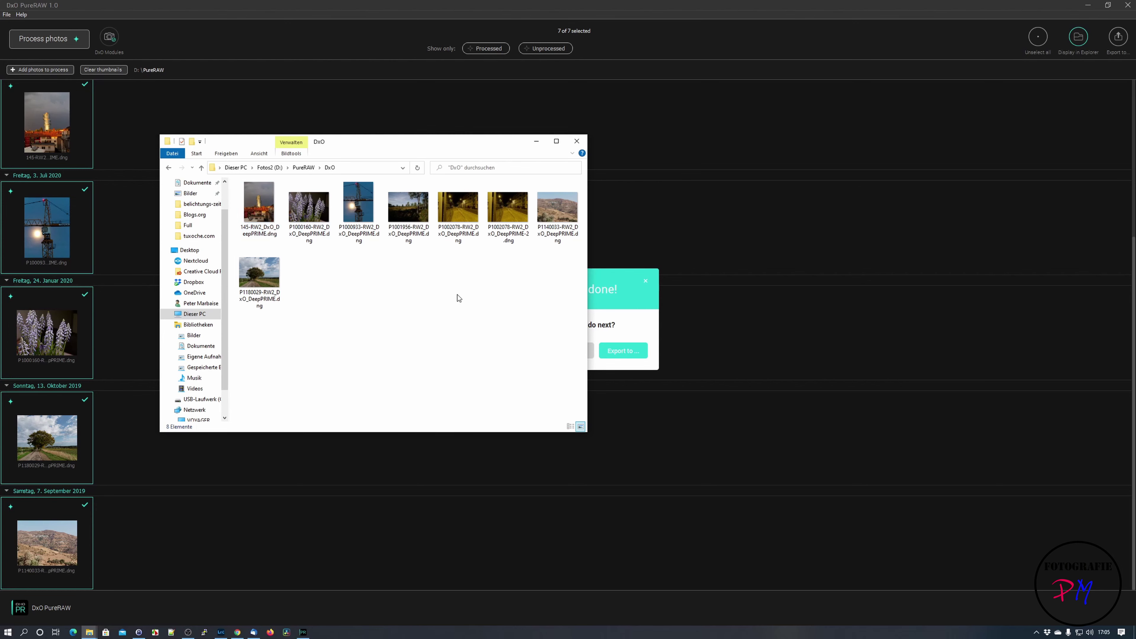
left_click(538, 144)
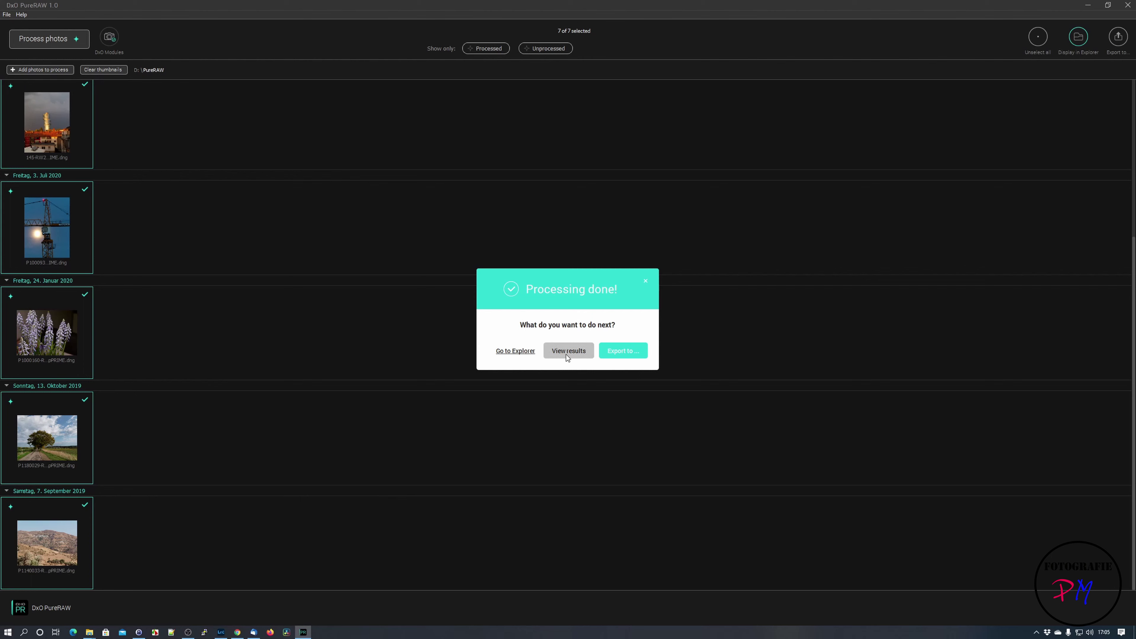
Export the 7 processed photos with Adobe Lightroom Classic as the export destination.
left_click(604, 353)
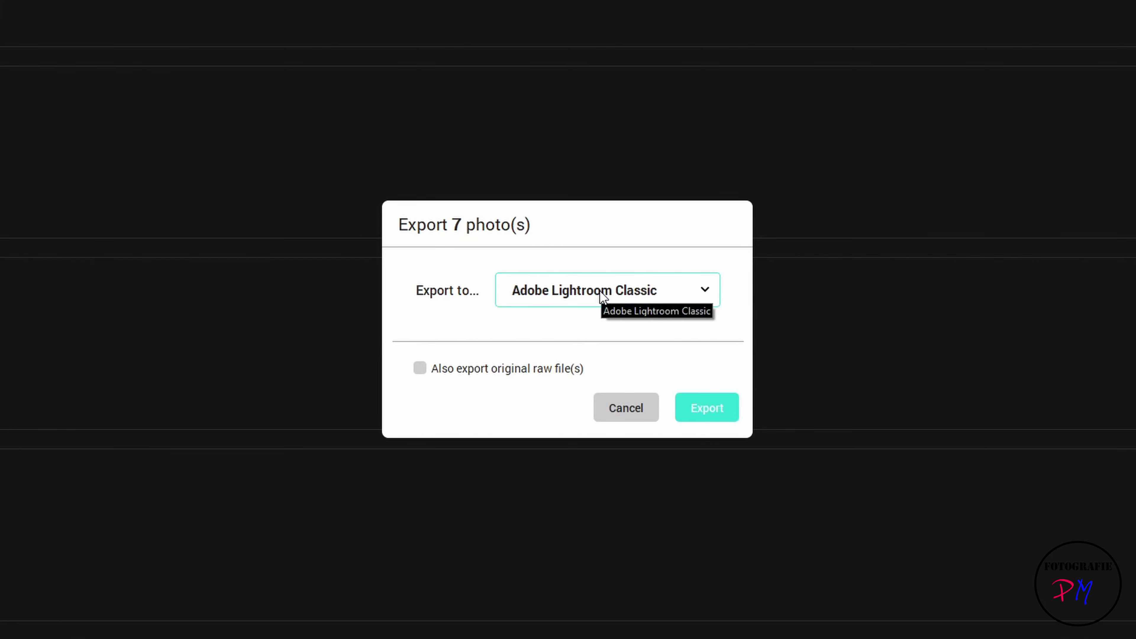
left_click(600, 290)
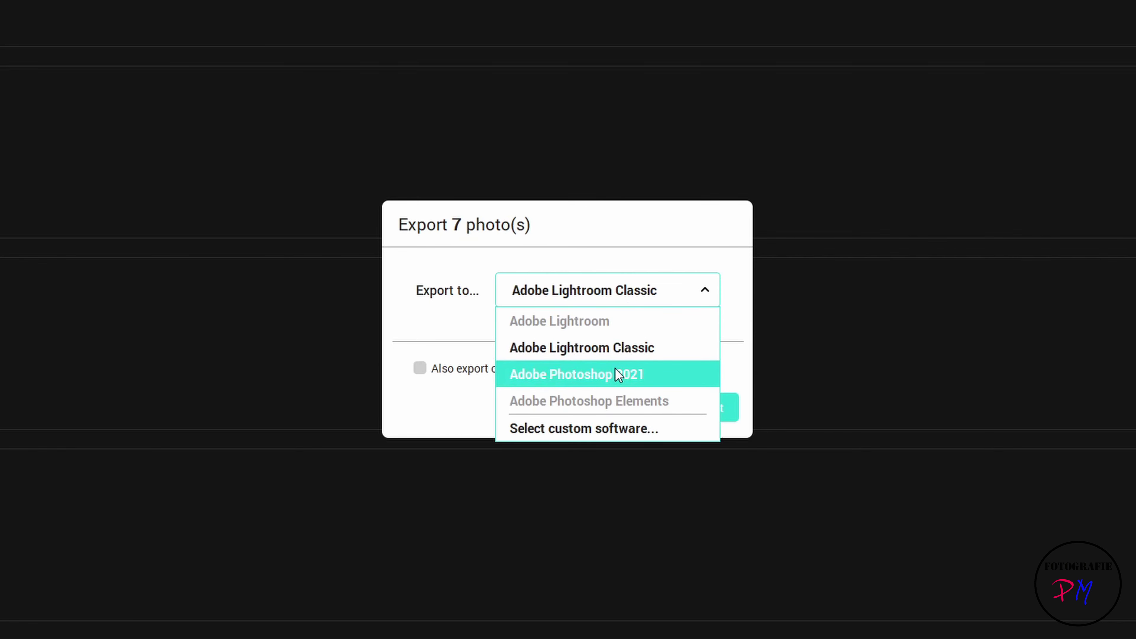
left_click(621, 294)
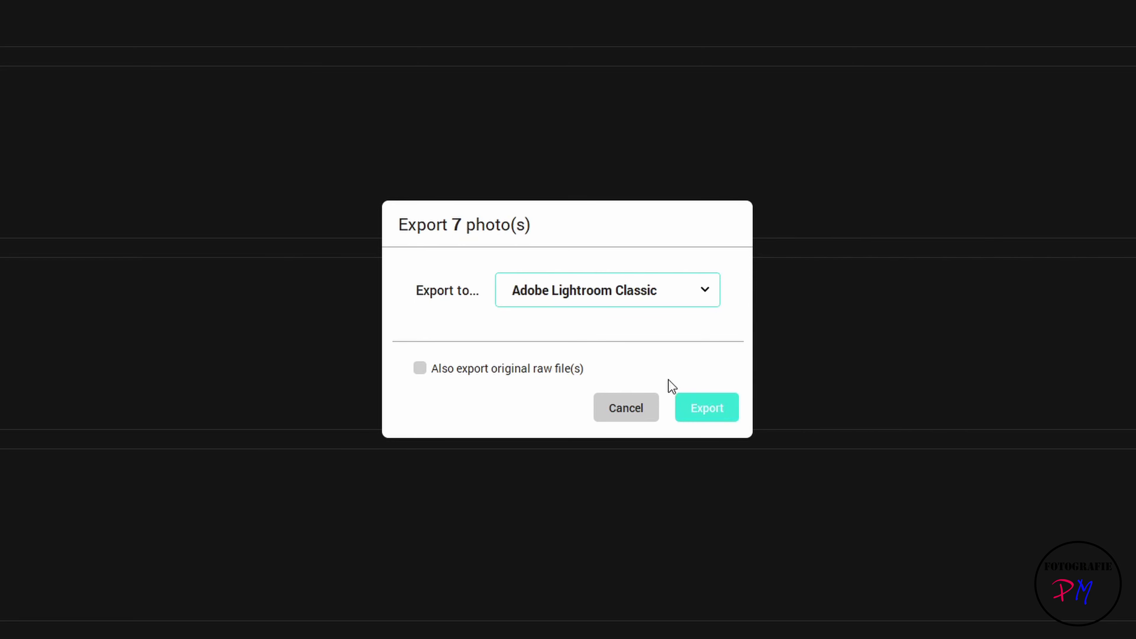
left_click(682, 400)
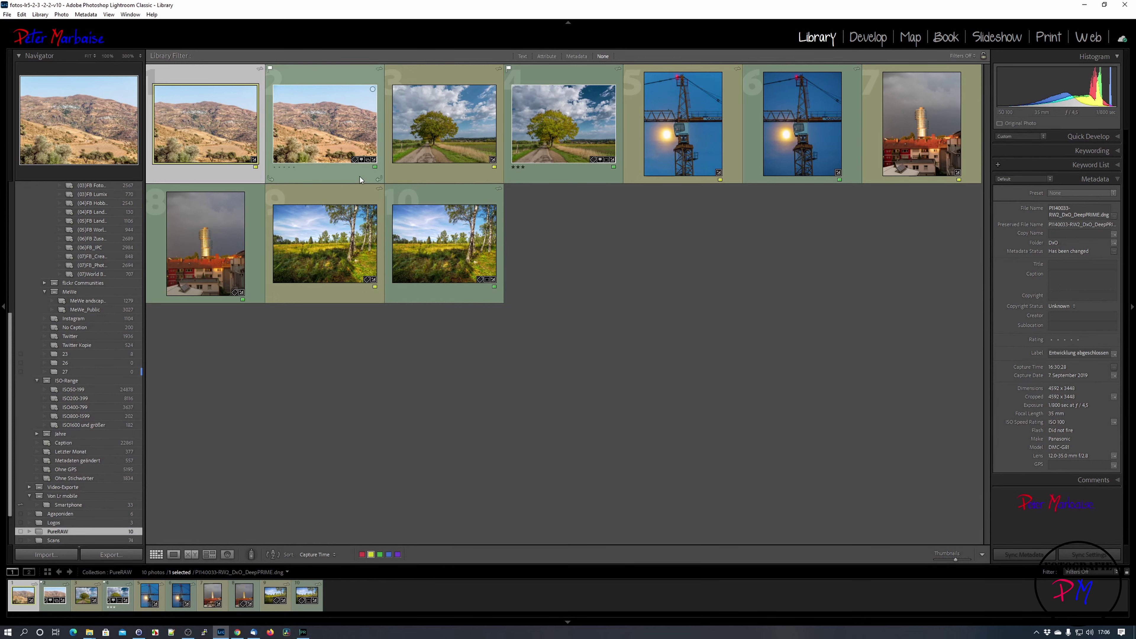
Put P1140033.RW2 and its DeepPRIME DNG side by side in Compare view, the DNG as candidate.
left_click(356, 162)
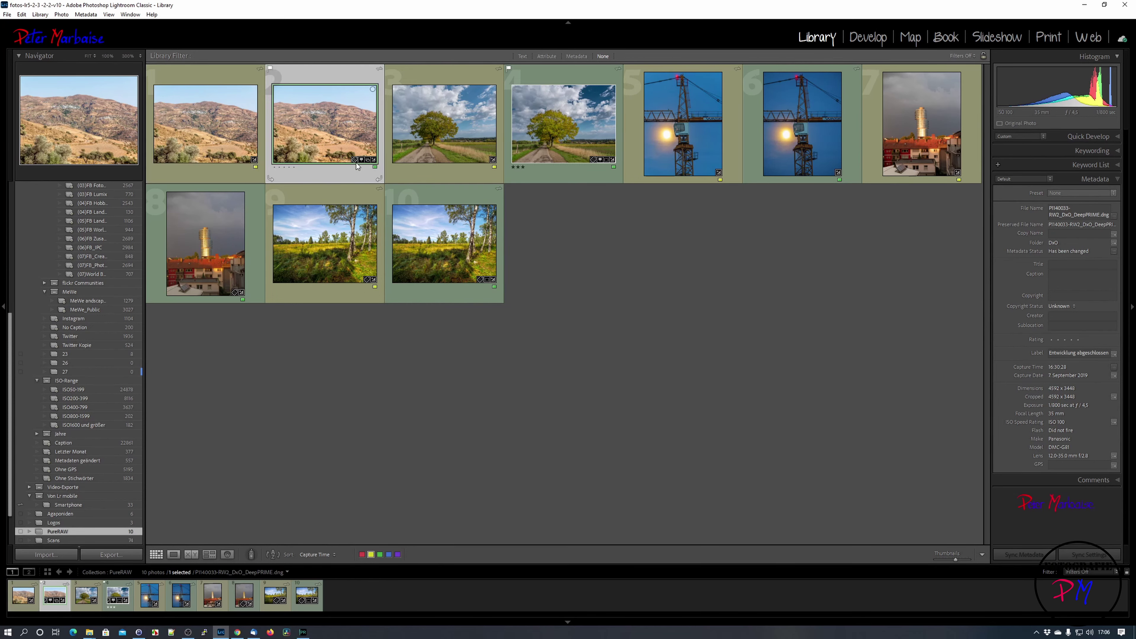
left_click(191, 555)
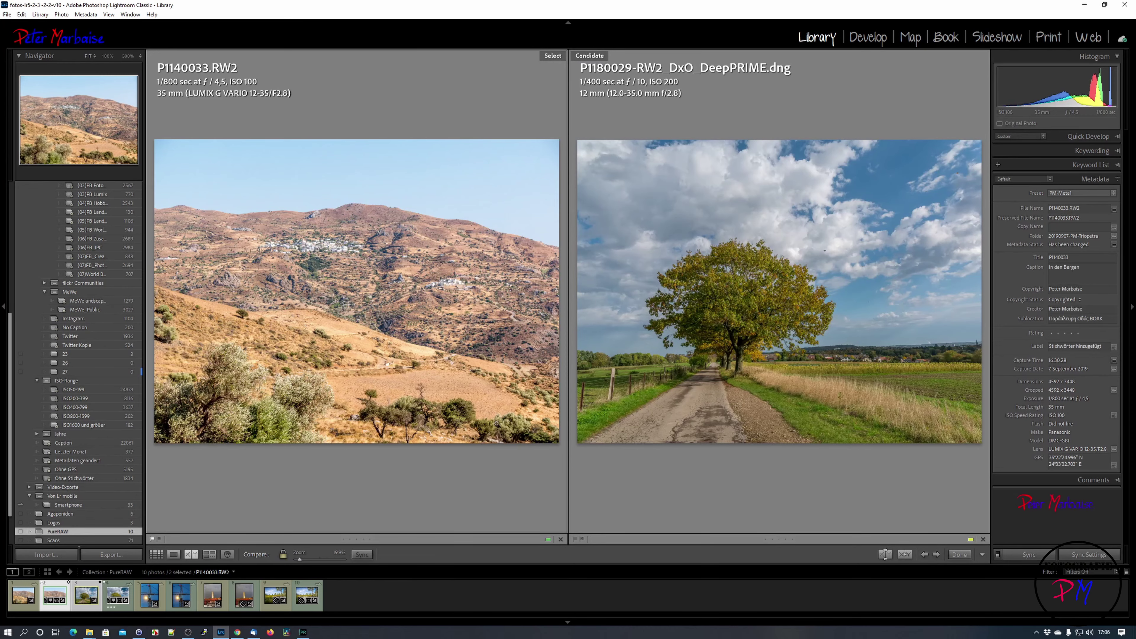
key("g")
left_click(191, 554)
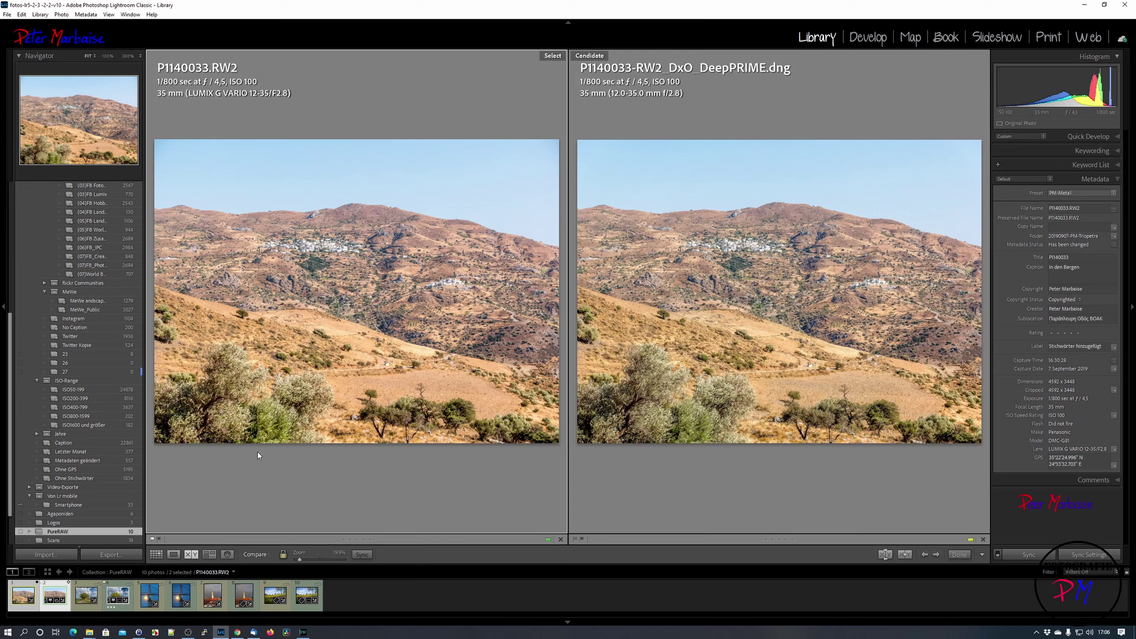
Zoom both mountain images to 100% full-screen, pan to the hilltop village, then restore the panels.
key("shift+Tab")
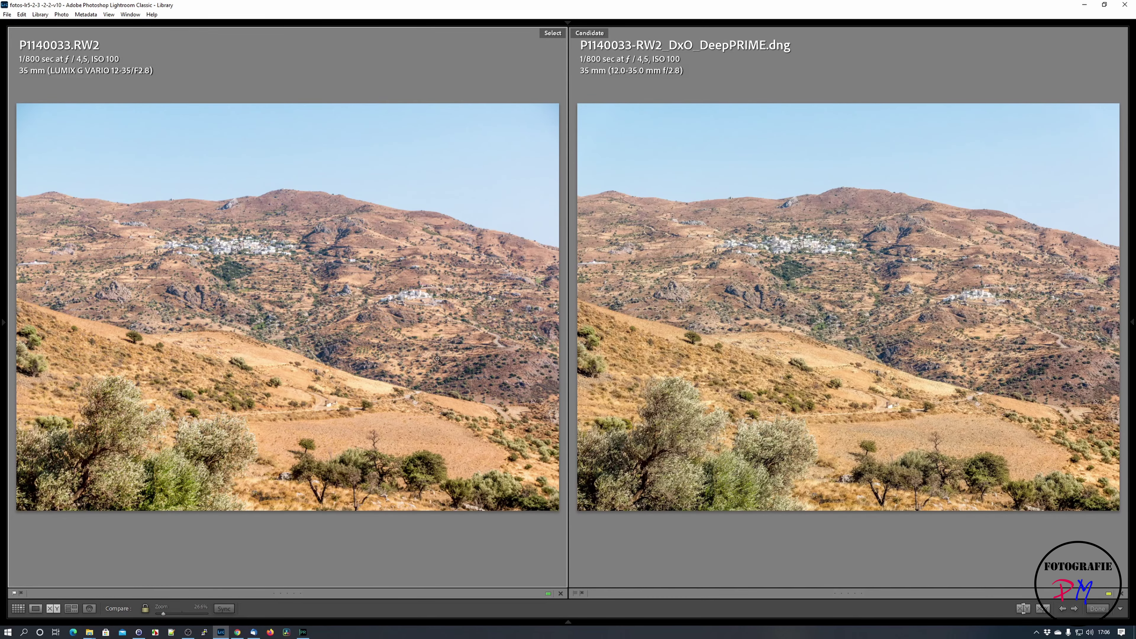
left_click(334, 273)
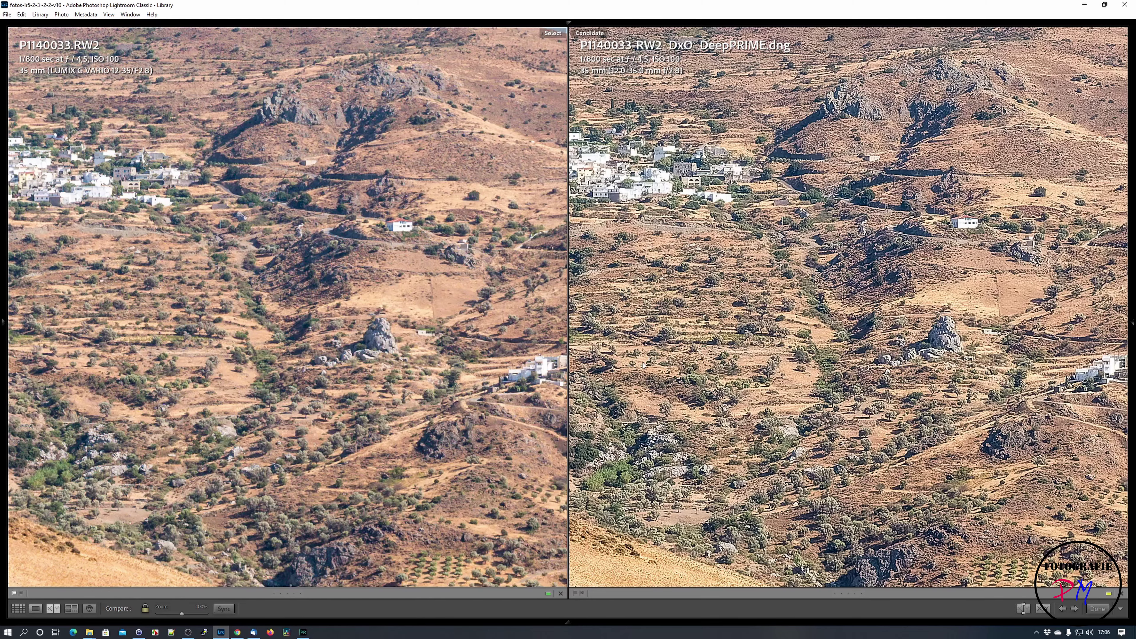
left_click_drag(675, 309, 784, 394)
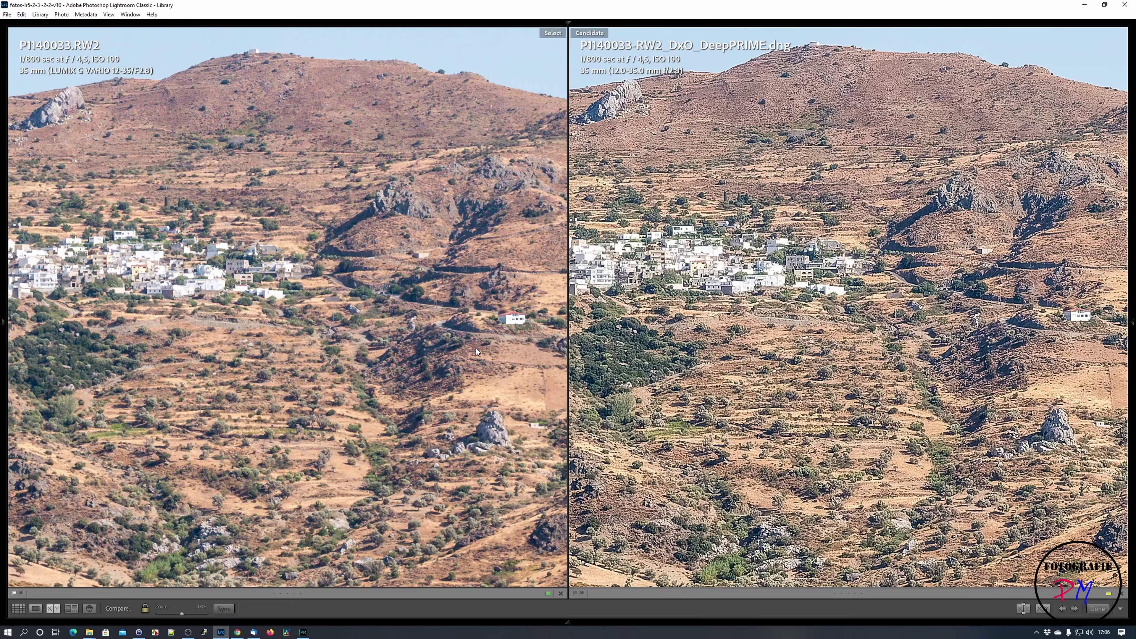
key("shift+Tab")
Select the 145.RW2 tower photo and its DeepPRIME DNG and open them in Compare view.
left_click(157, 554)
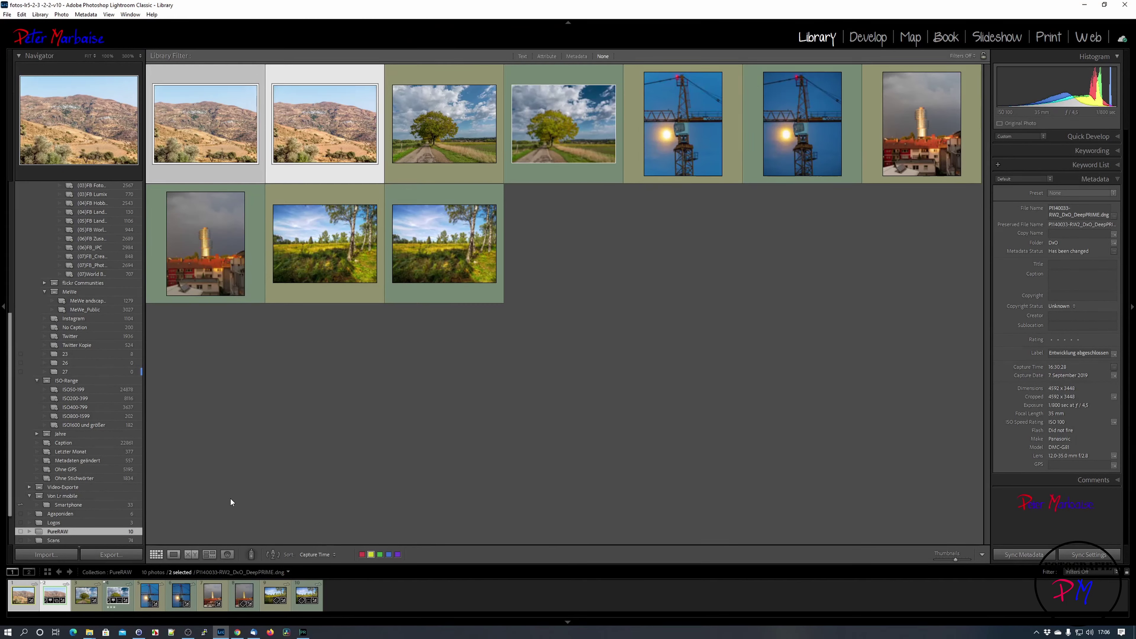
left_click(432, 470)
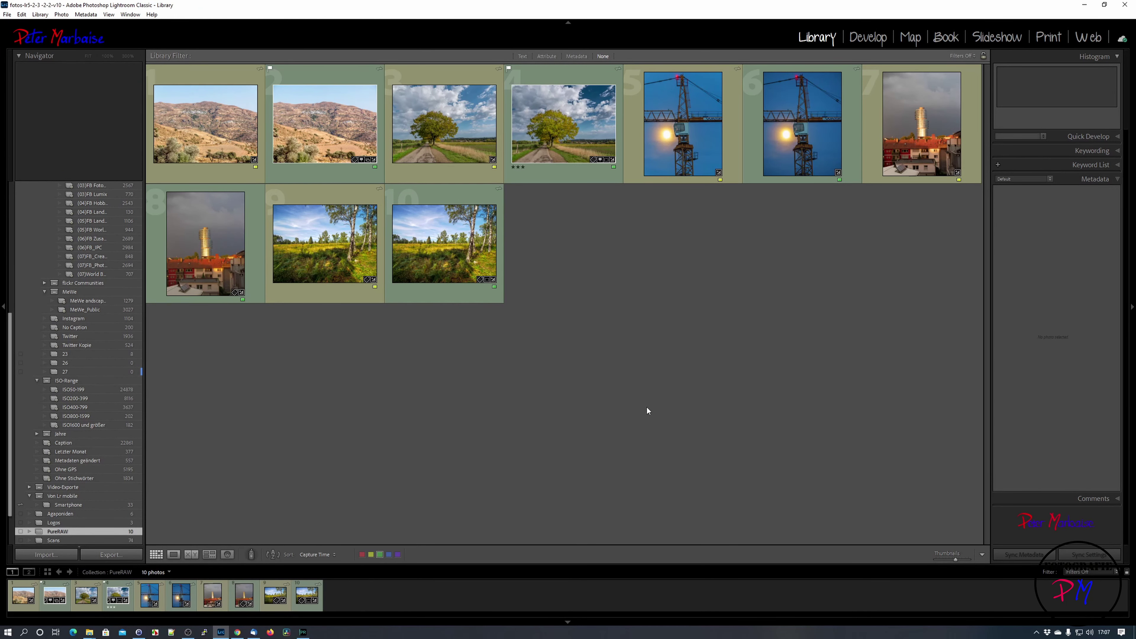
left_click(893, 165)
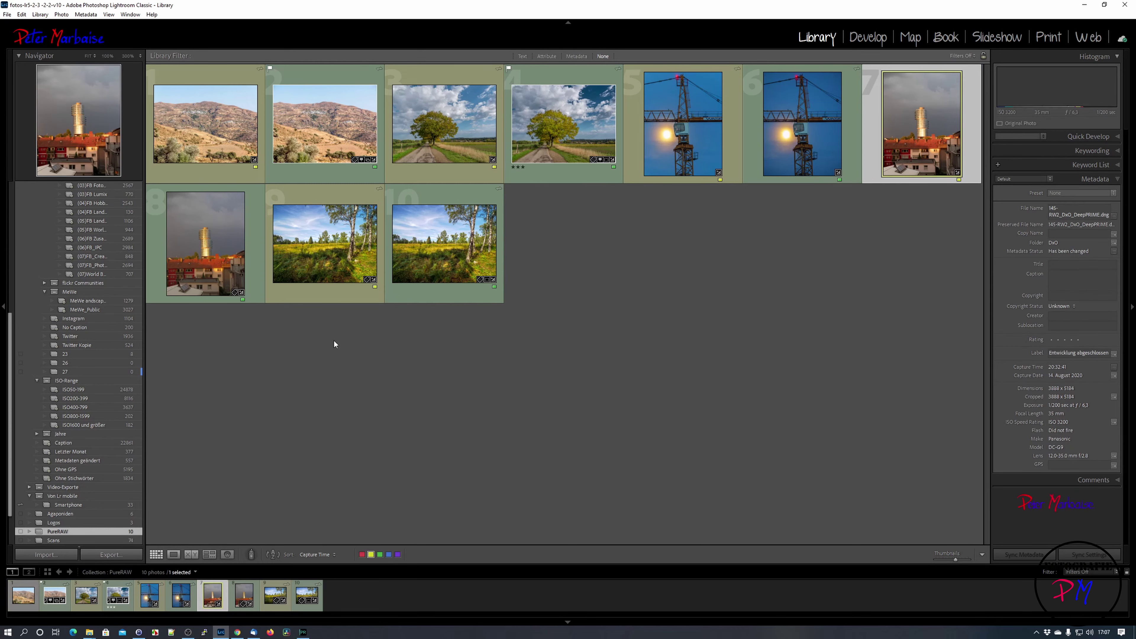
left_click(203, 259, "ctrl")
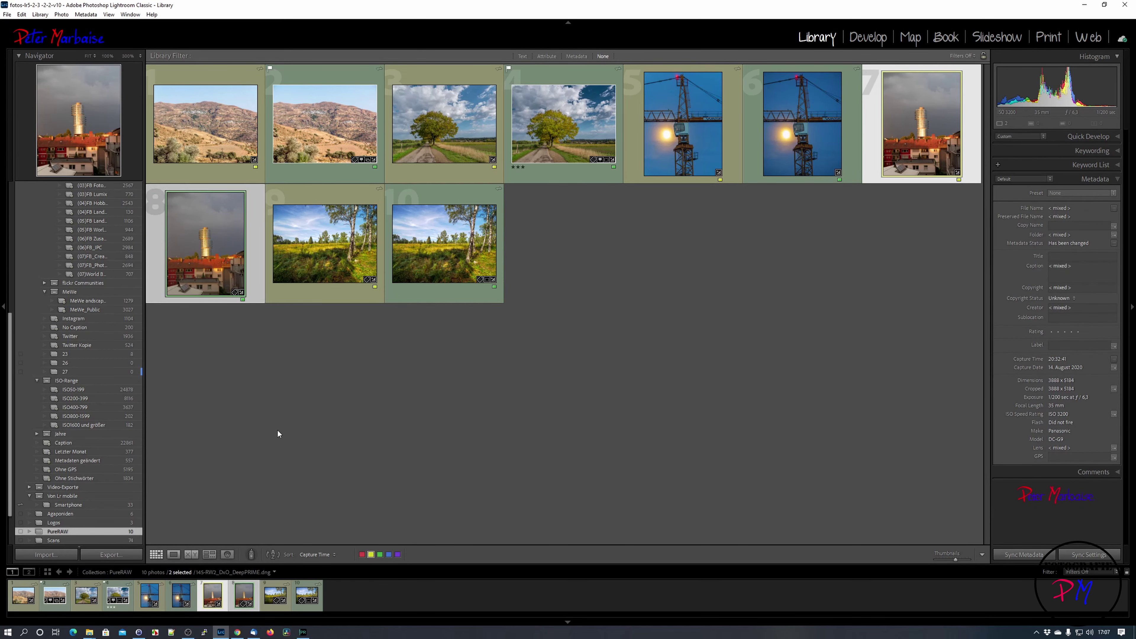
left_click(187, 555)
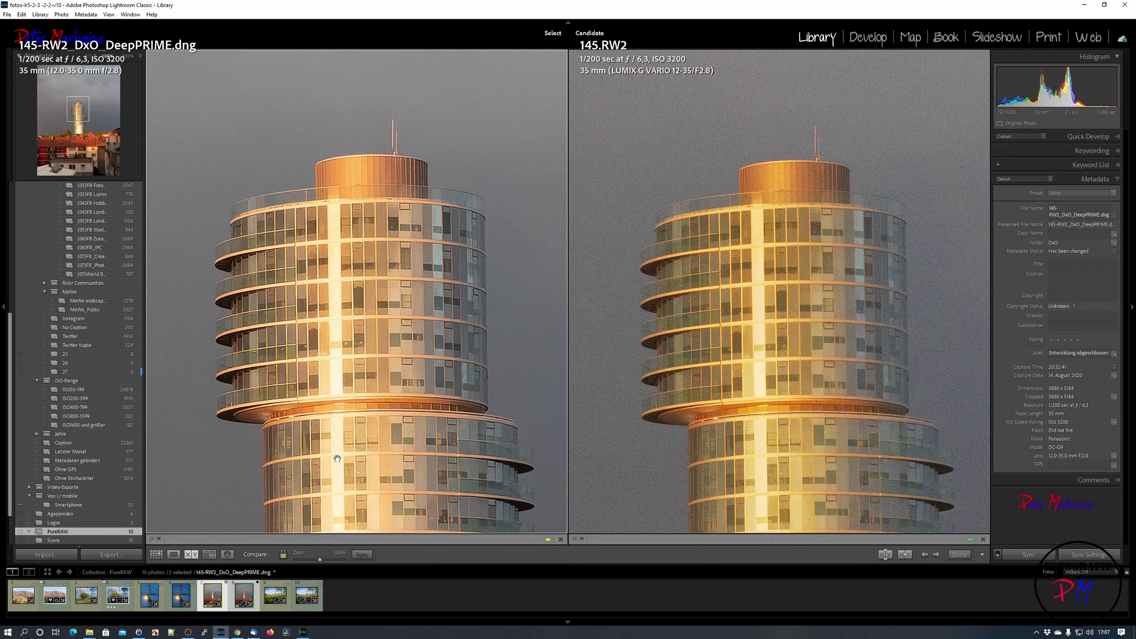
Hide the panels and pan both zoomed tower images to reframe the tower.
key("shift+Tab")
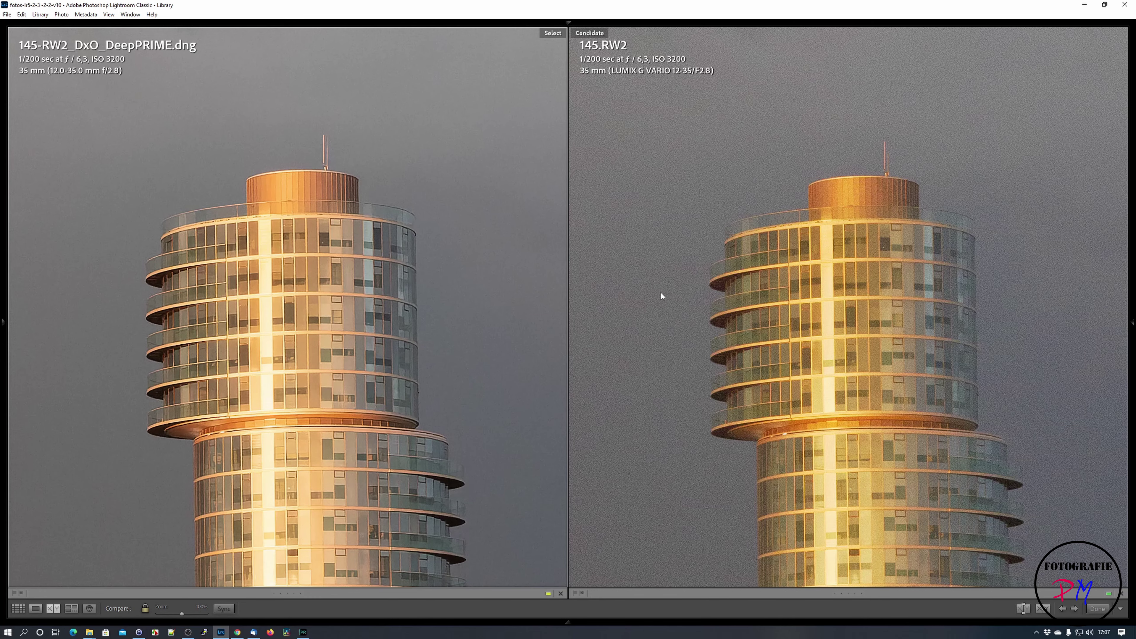
left_click_drag(306, 327, 392, 263)
scroll(415, 373, "down", 8)
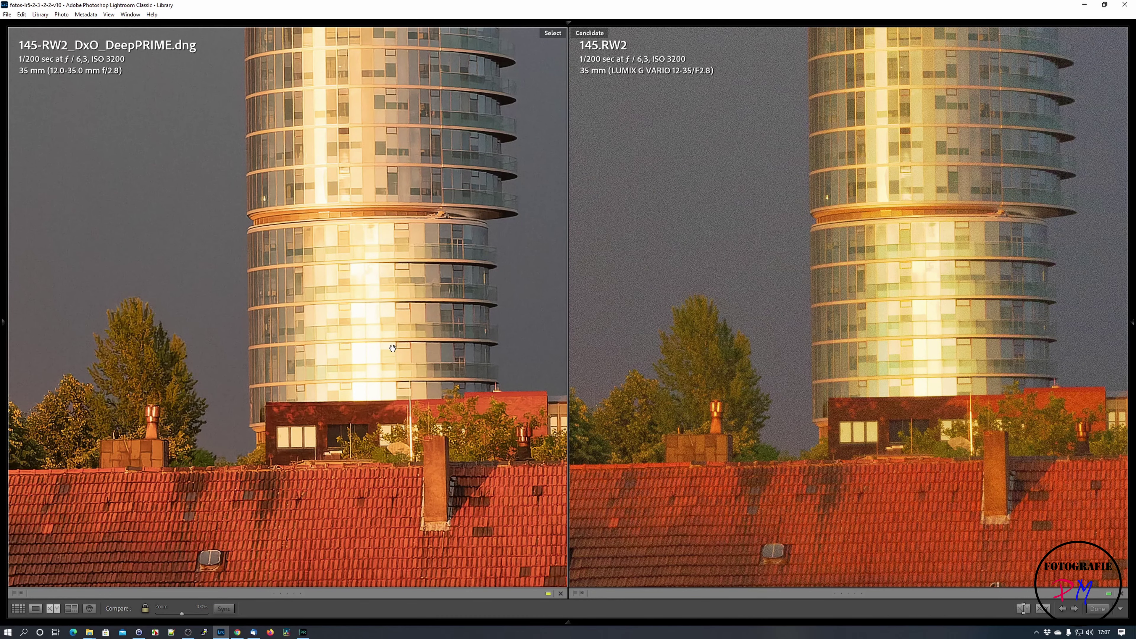
scroll(392, 334, "up", 4)
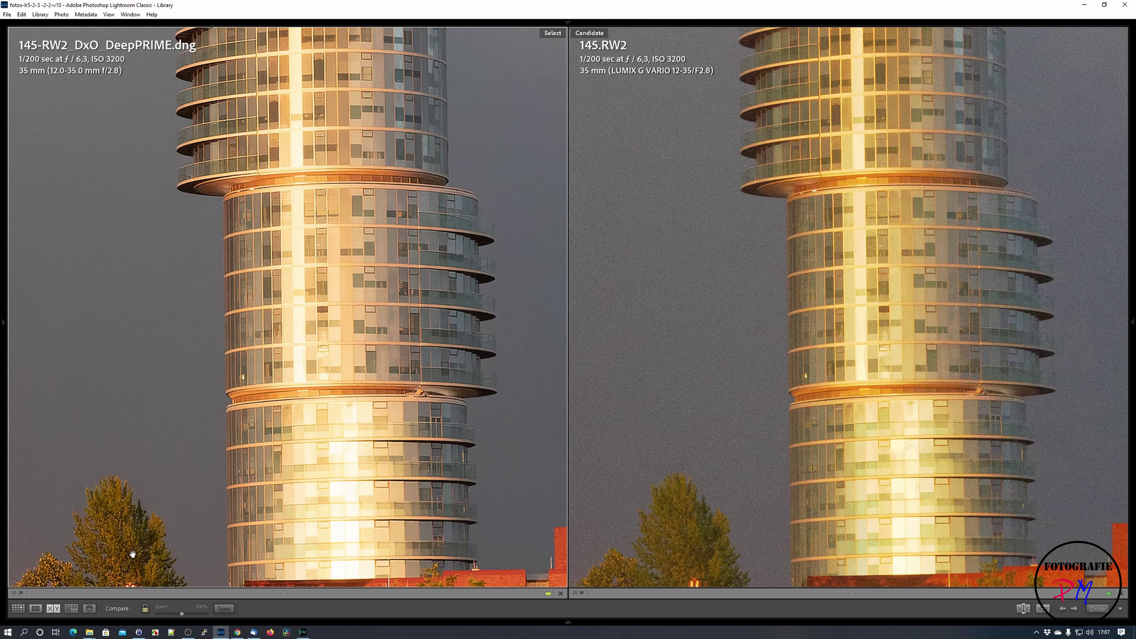
Compare crane photo P1000933.RW2 with its DeepPRIME DNG at 1:1, panning to the sun glow, then return to Grid.
left_click(18, 608)
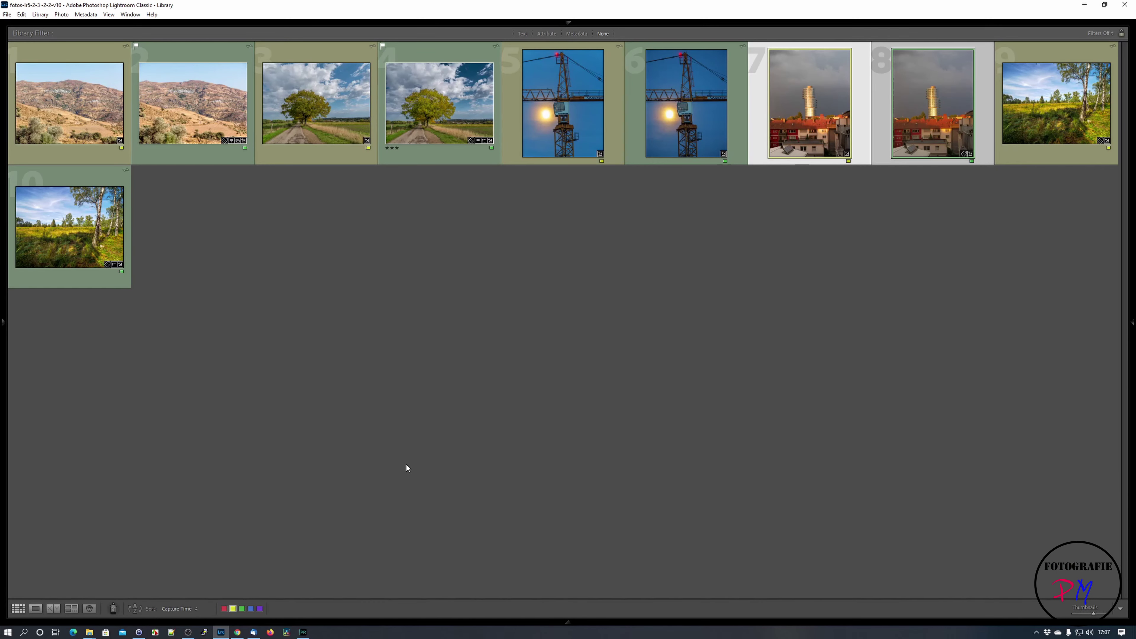
left_click(619, 158)
left_click(656, 141, "ctrl")
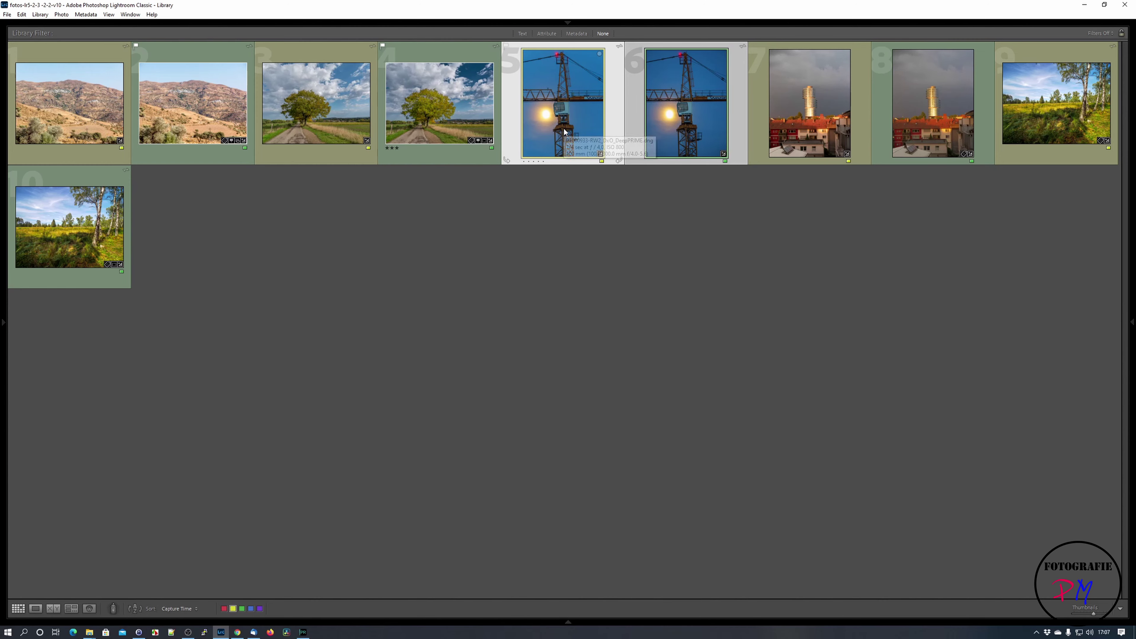
key("z")
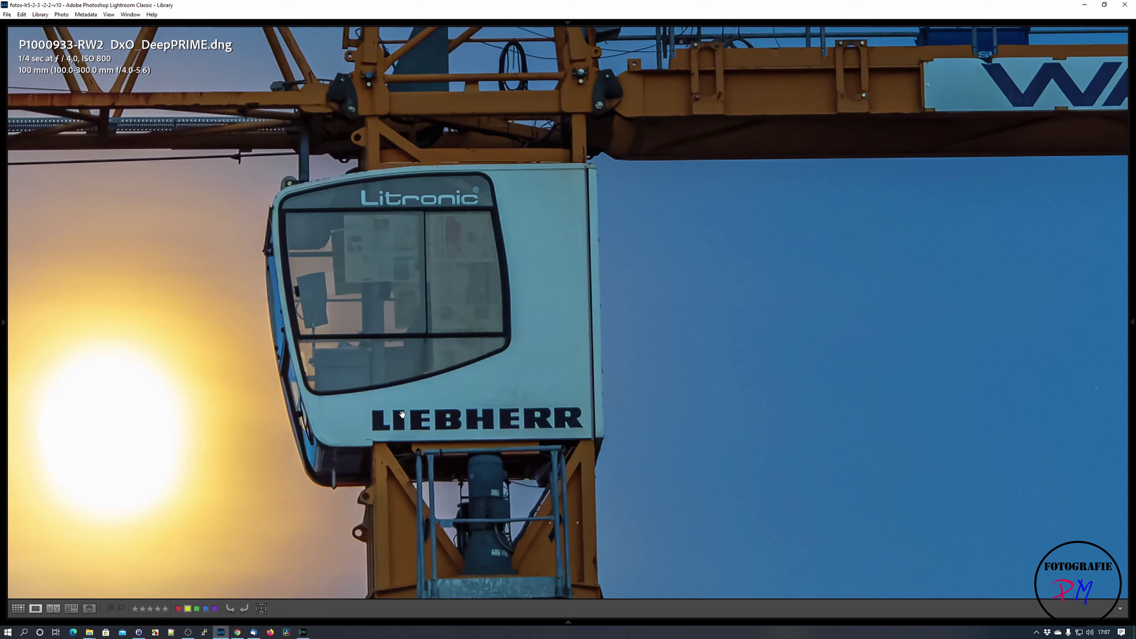
left_click(53, 608)
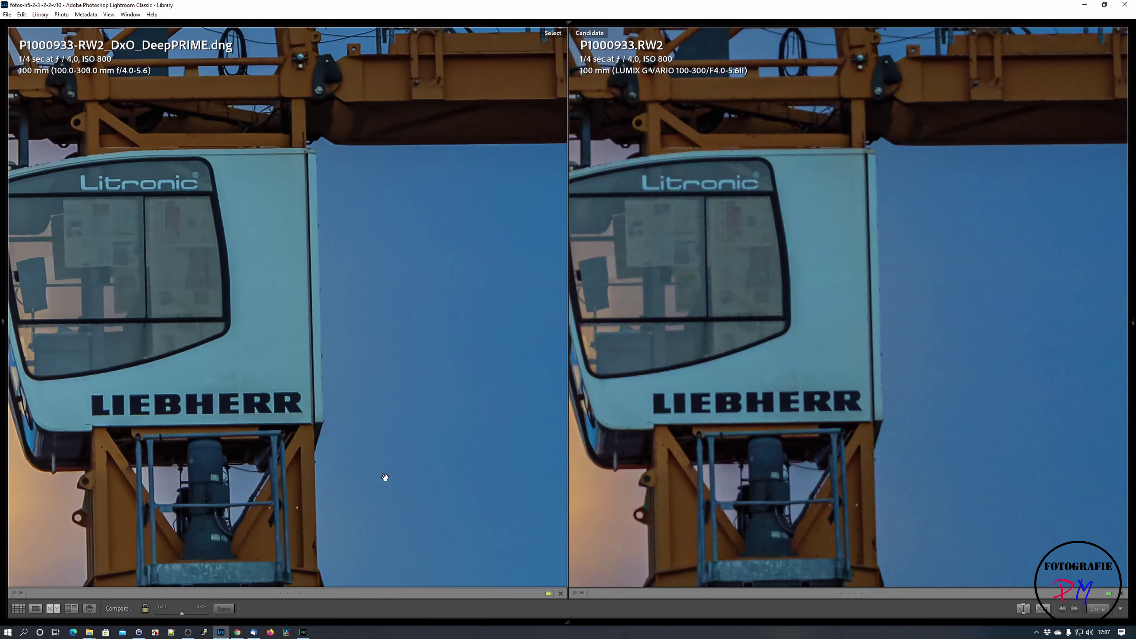
left_click_drag(676, 451, 784, 398)
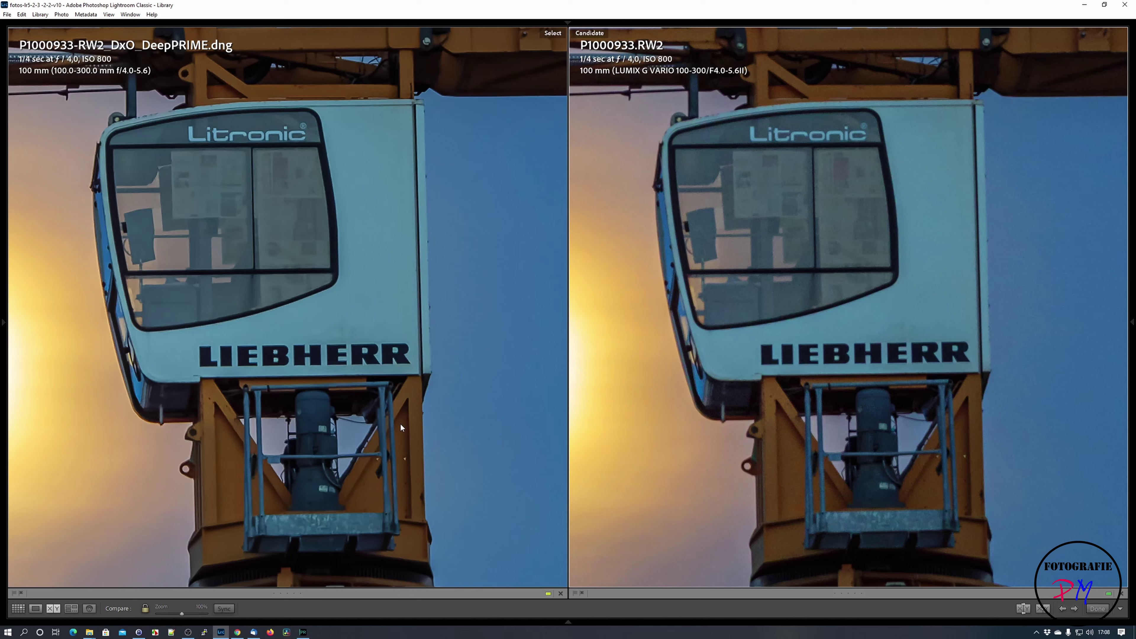
left_click(13, 607)
Compare the two P1180029 tree photos side by side, panned to the houses and field.
left_click(345, 493)
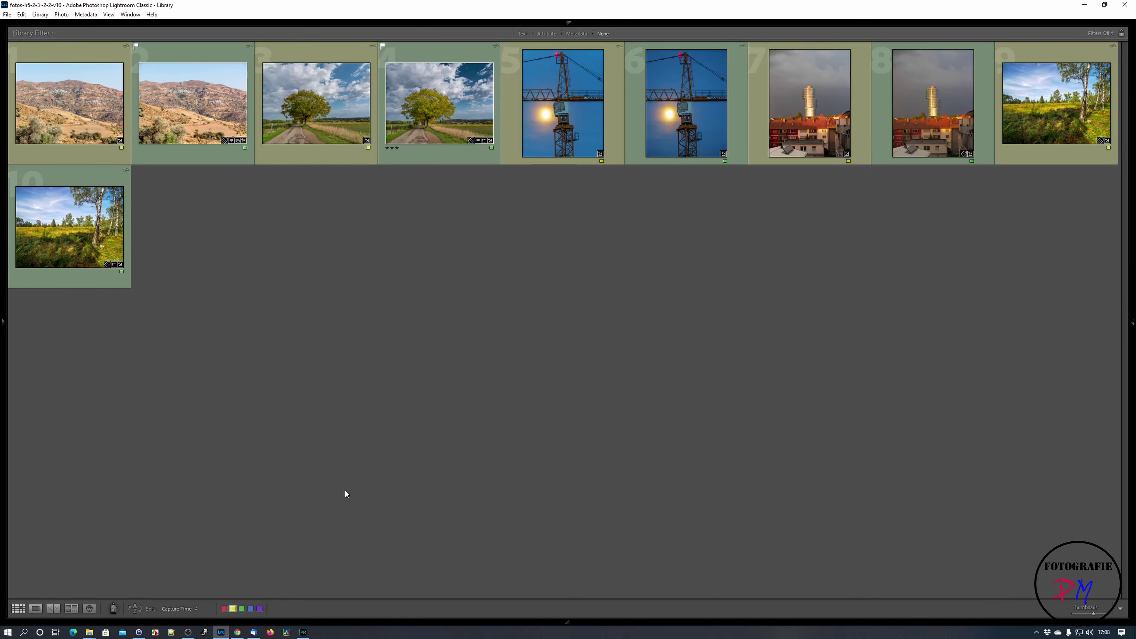
left_click(344, 139)
left_click(429, 129, "shift")
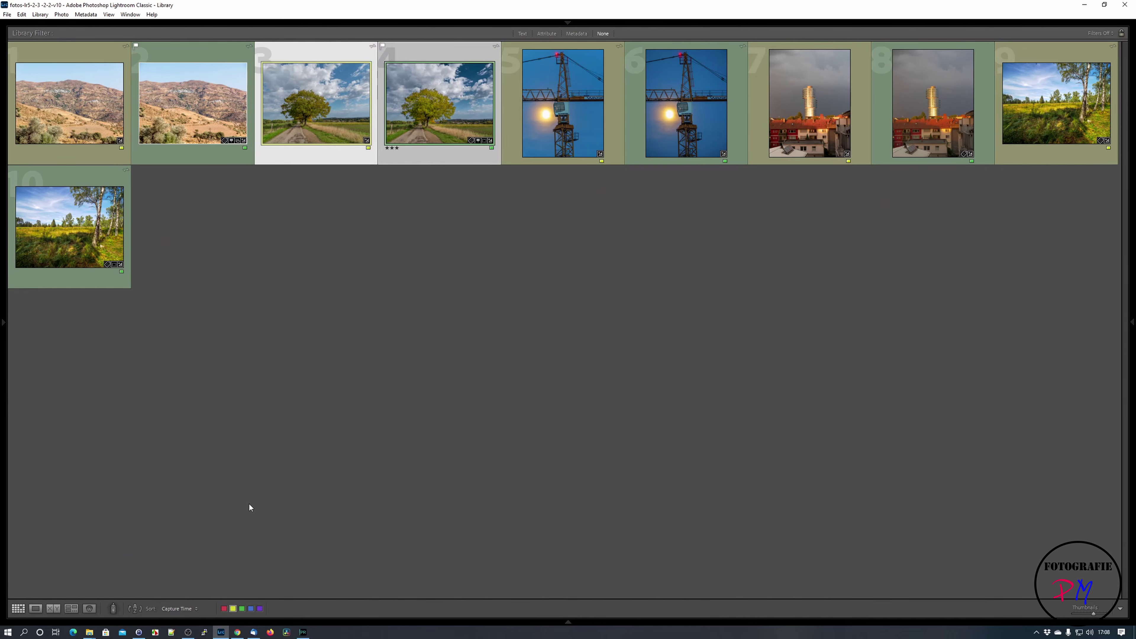
key("c")
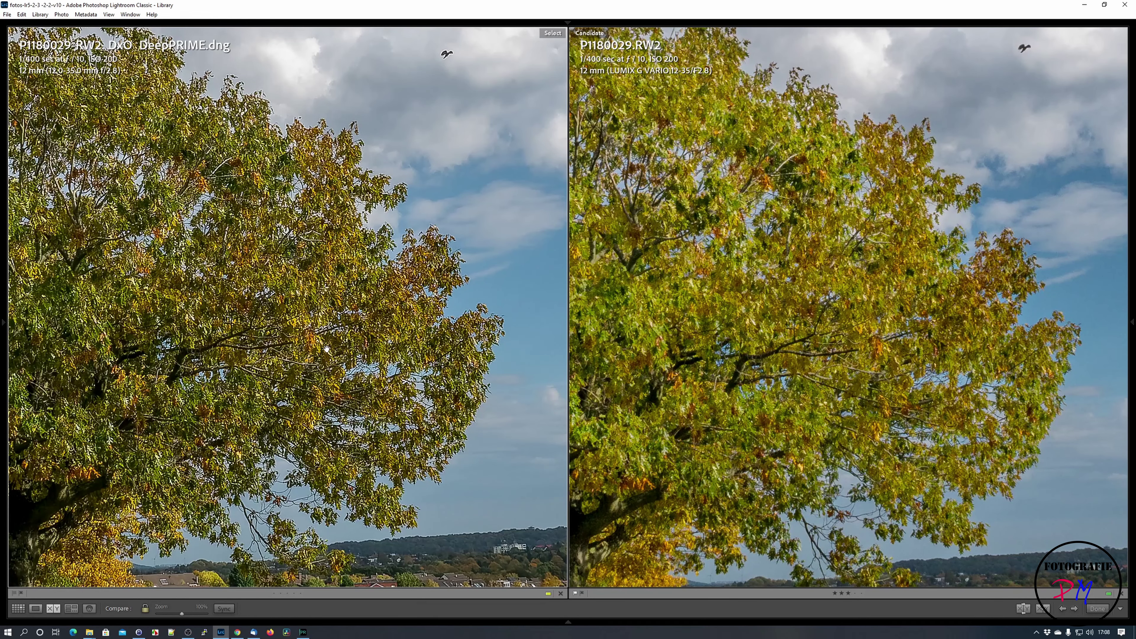
left_click_drag(366, 404, 405, 330)
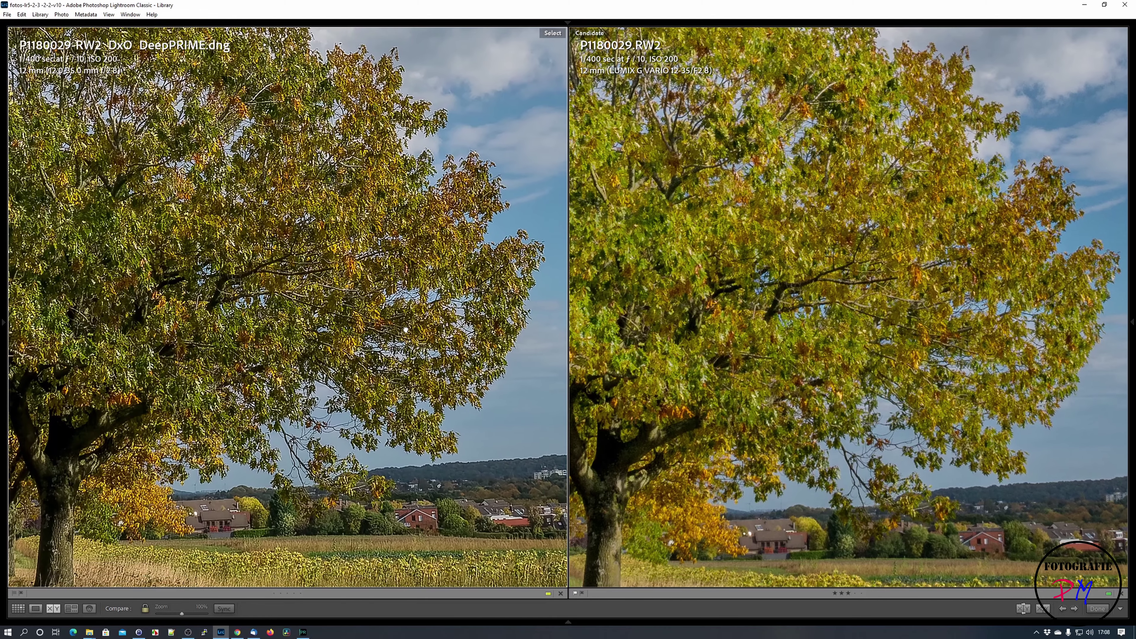